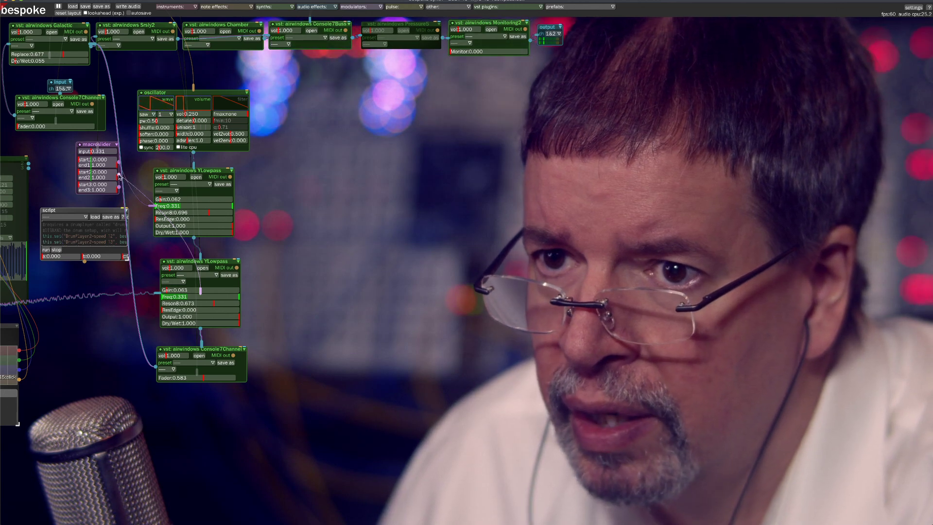
# Link the macroslider to the upper YLowpass's Gain and detach that filter's output cable from the lower YLowpass
pyautogui.moveTo(119, 176); pyautogui.dragTo(169, 203)
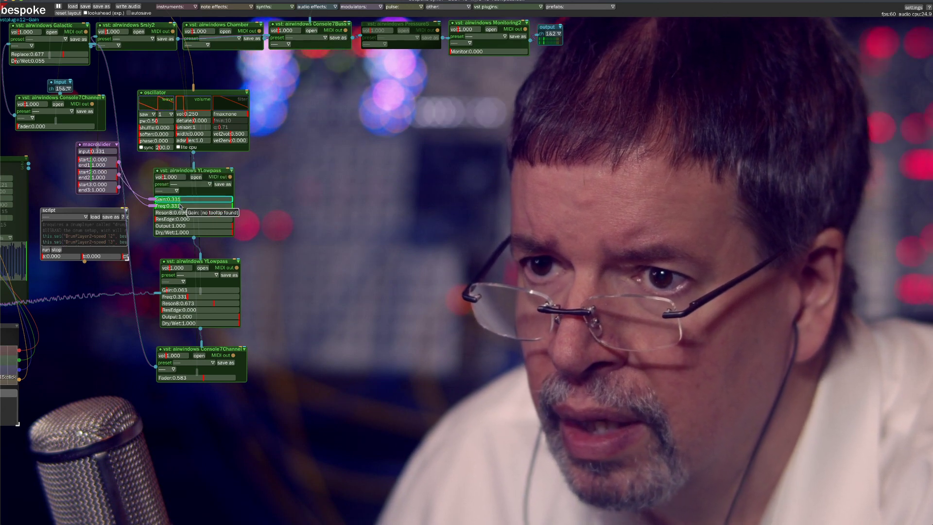
pyautogui.moveTo(201, 257); pyautogui.dragTo(255, 243)
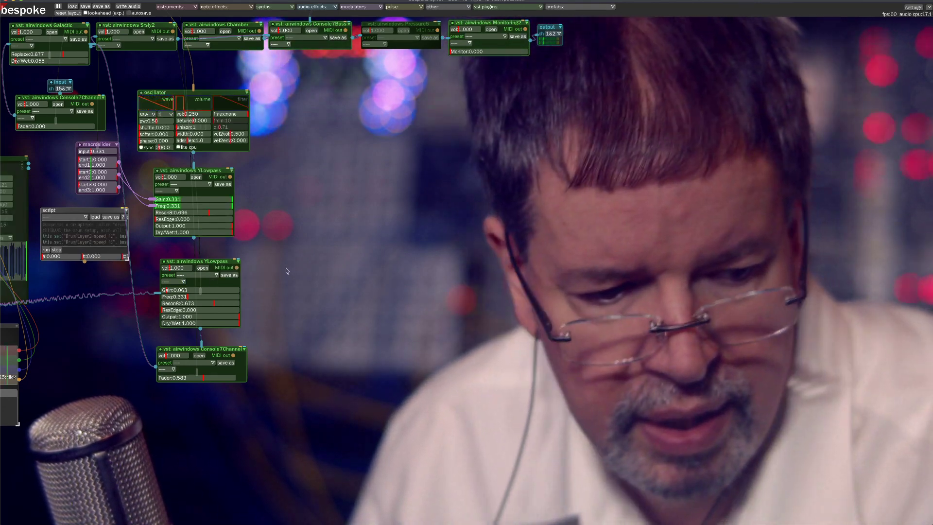
# Enable the drumplayer and the event canvas that randomizes its samples
pyautogui.moveTo(289, 270); pyautogui.dragTo(491, 295)
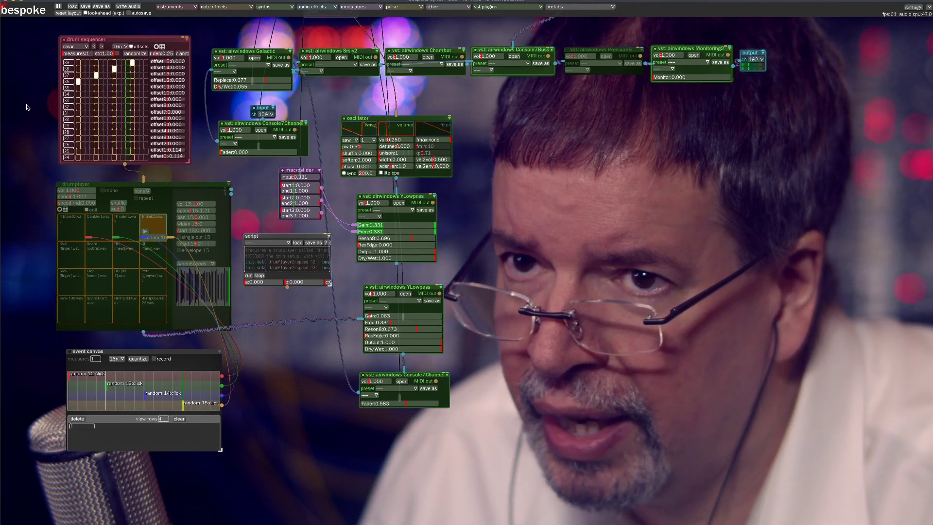
pyautogui.click(59, 184)
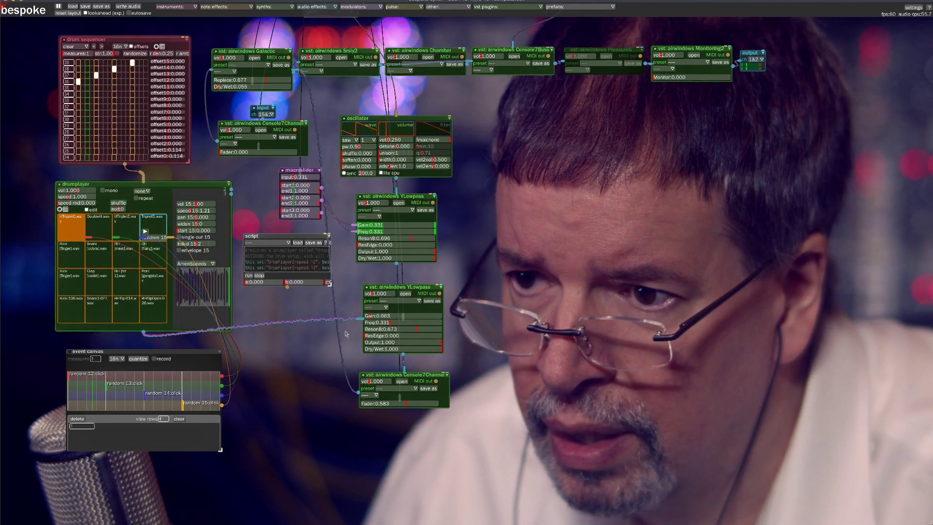
pyautogui.click(70, 352)
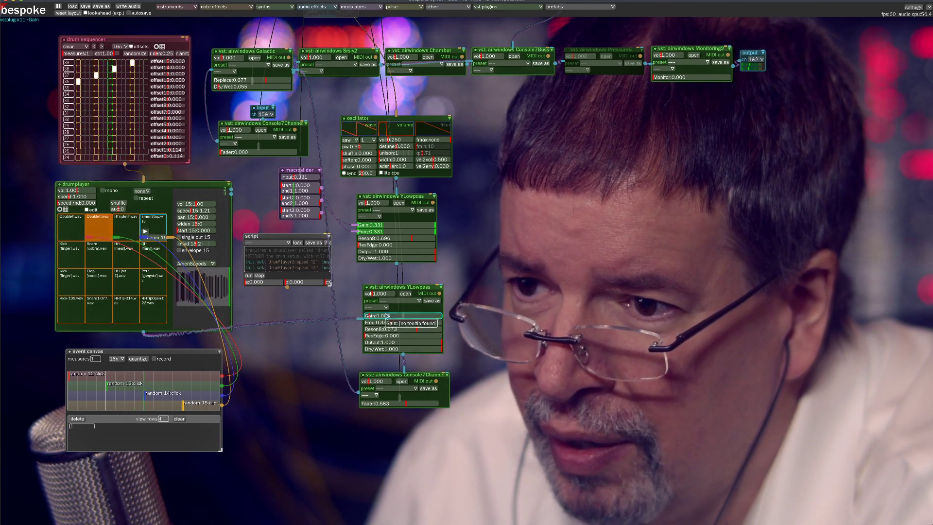
# Sweep the lower YLowpass's Freq from about 0.141 up to 0.515 and raise its Reson8 to 1.000
pyautogui.click(388, 322)
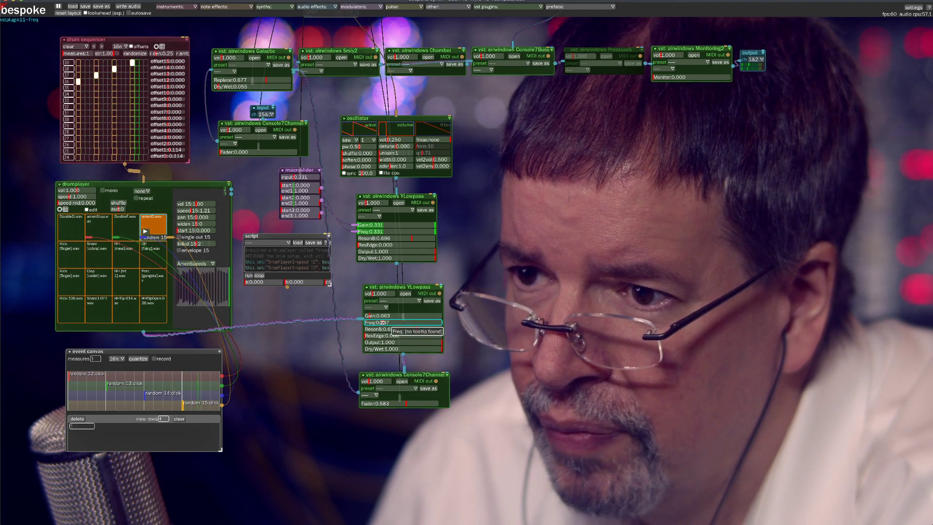
pyautogui.moveTo(377, 322); pyautogui.dragTo(374, 322)
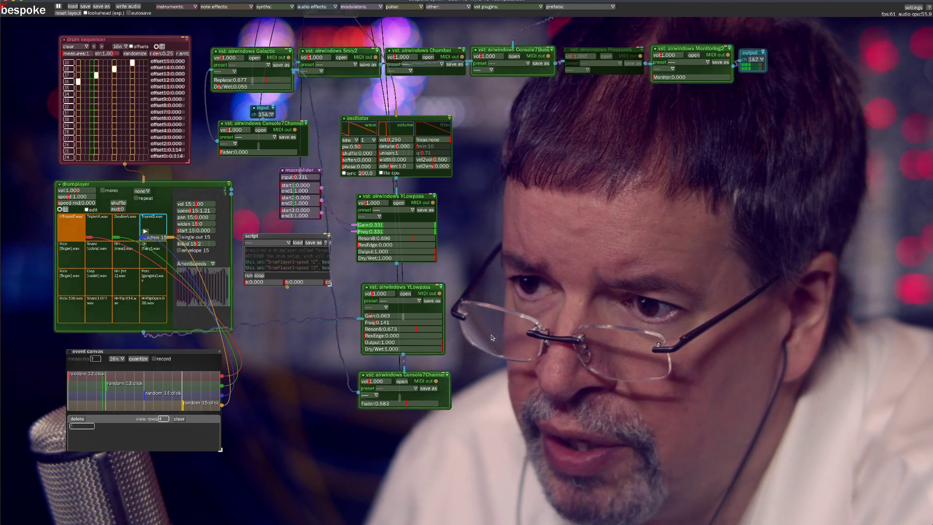
pyautogui.moveTo(384, 325); pyautogui.dragTo(381, 322)
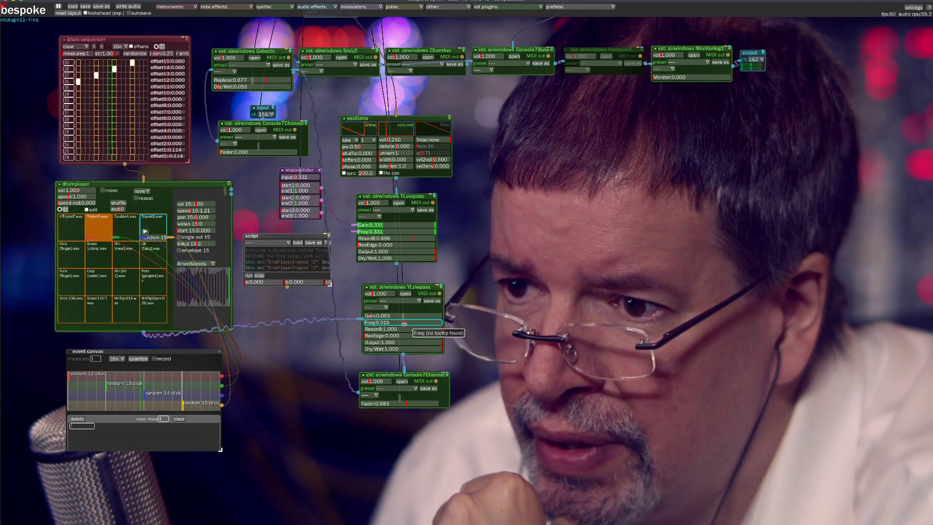
# Sweep the lower YLowpass's Freq up and back down to 0.177, with Gain at 0.581 and Output at 0.556
pyautogui.moveTo(393, 322); pyautogui.dragTo(388, 322)
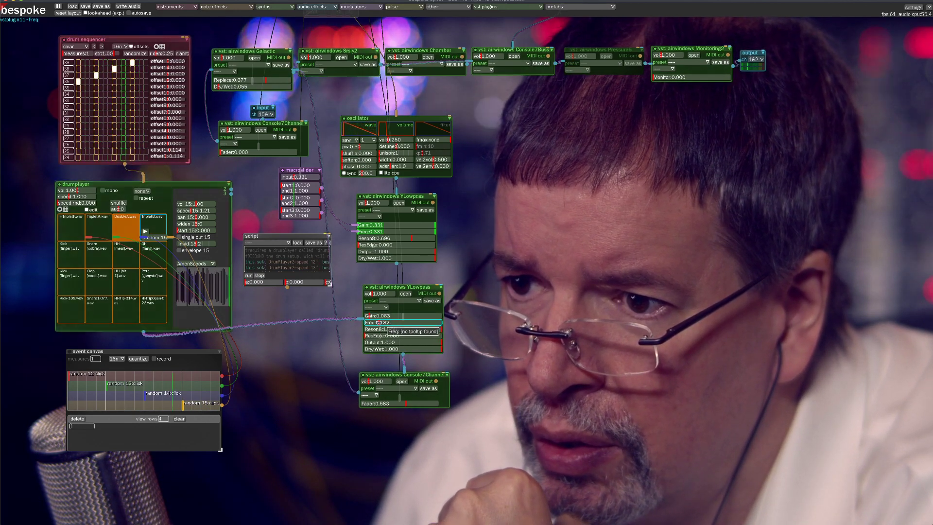
pyautogui.moveTo(383, 322); pyautogui.dragTo(405, 324)
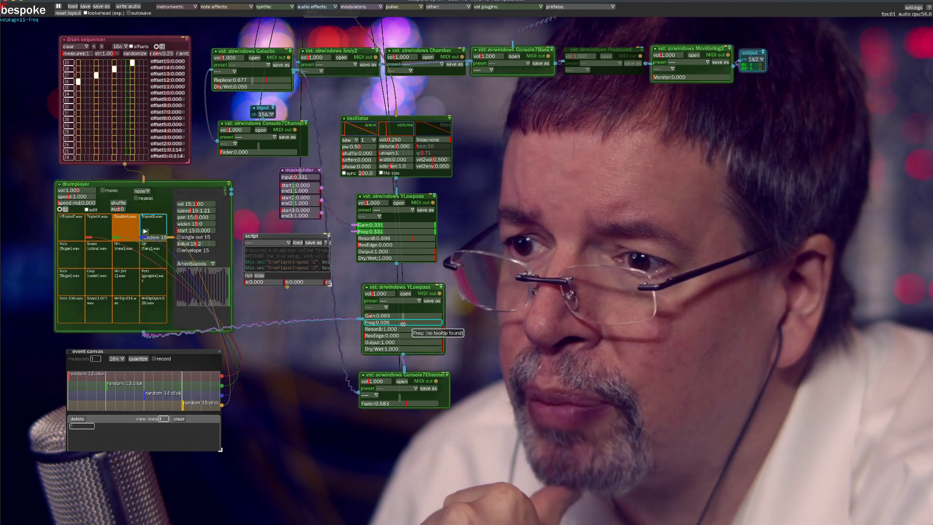
pyautogui.moveTo(403, 323)
pyautogui.mouseDown()
pyautogui.moveTo(394, 324)
pyautogui.moveTo(421, 326)
pyautogui.moveTo(354, 332)
pyautogui.moveTo(444, 330)
pyautogui.moveTo(422, 324)
pyautogui.mouseUp()
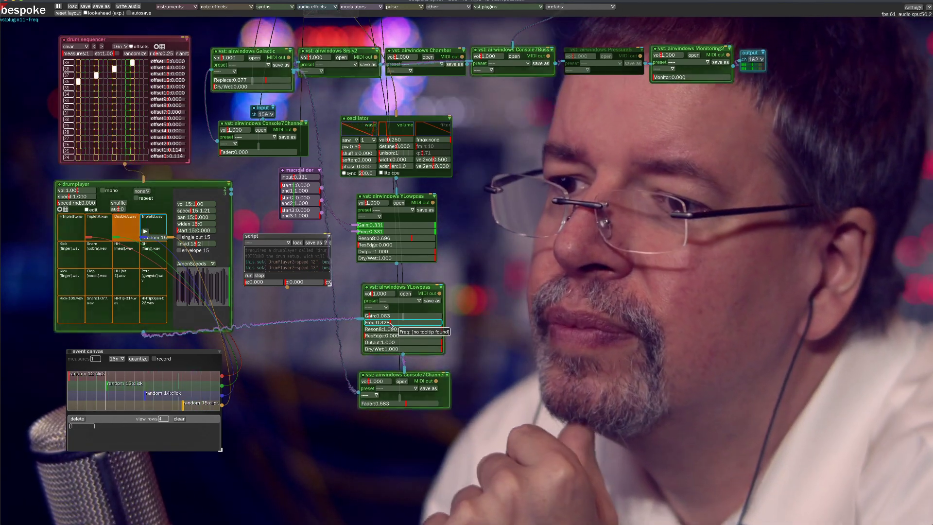
pyautogui.moveTo(390, 322); pyautogui.dragTo(392, 323)
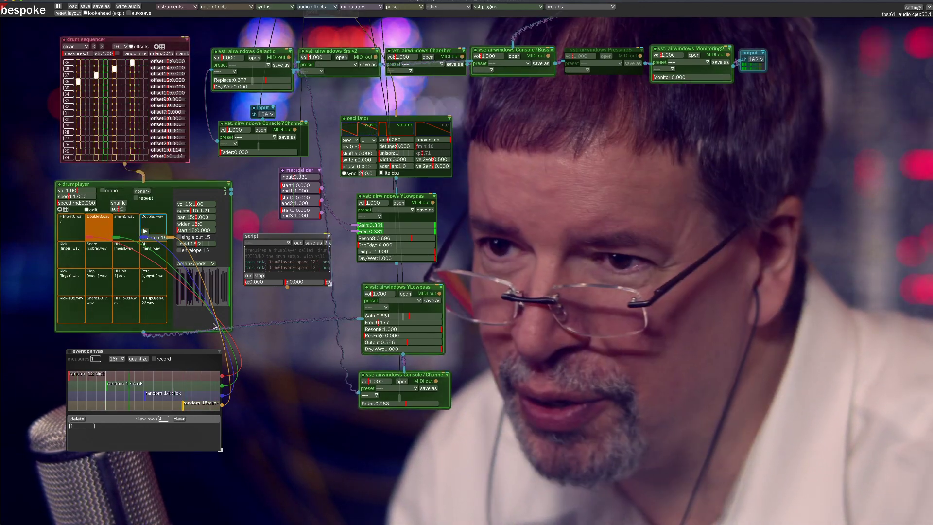
# Raise the lower YLowpass's Gain to 1.000 and bring its Freq up to about 0.374
pyautogui.moveTo(411, 311); pyautogui.dragTo(361, 294)
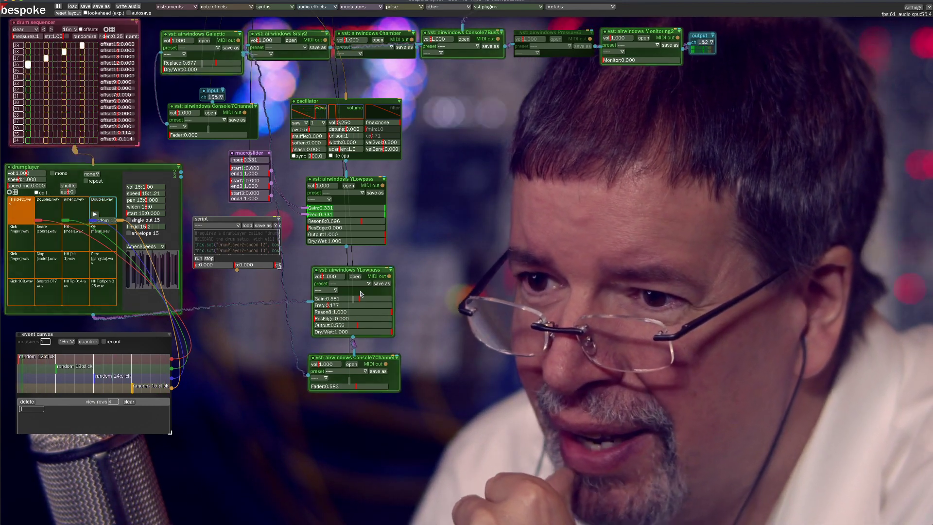
pyautogui.moveTo(330, 305); pyautogui.dragTo(337, 305)
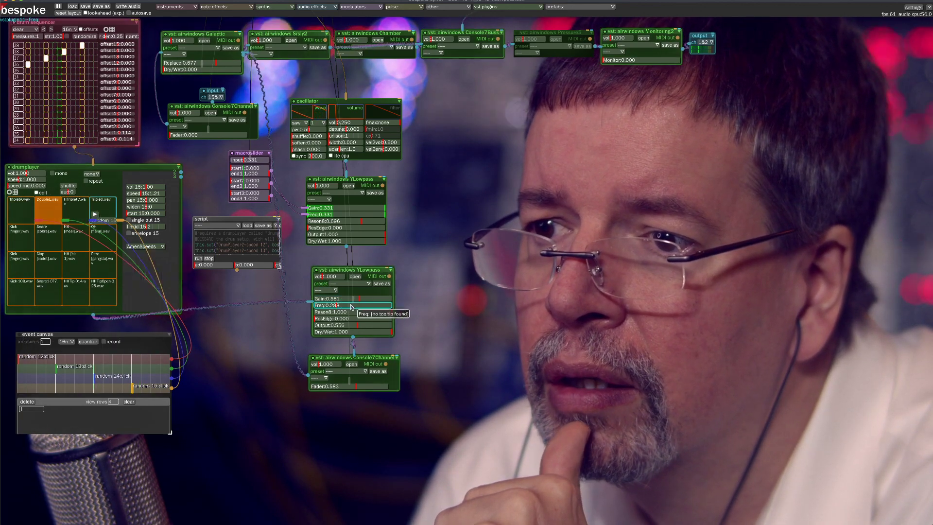
pyautogui.moveTo(359, 298); pyautogui.dragTo(377, 296)
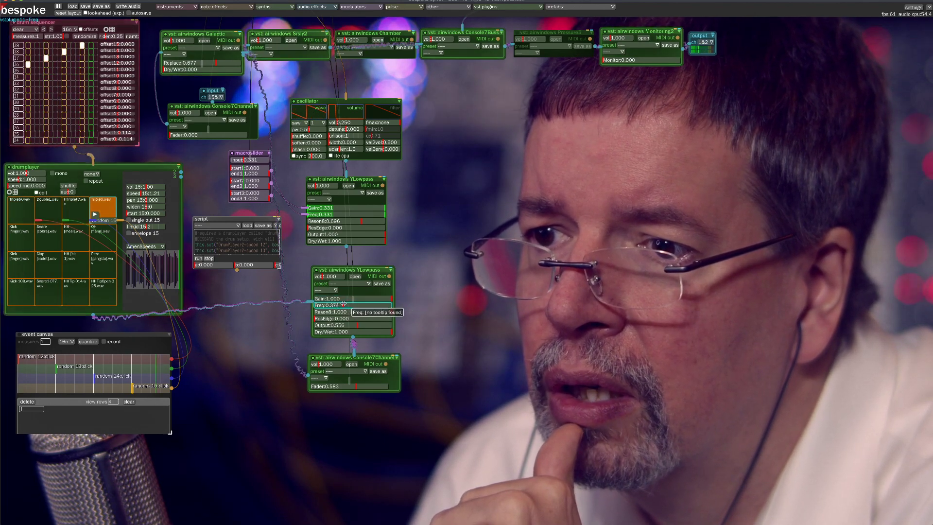
# Drop the drum filter's Reson8 to 0.000, then set Freq to about 0.328, ResEdge to 0.253 and Reson8 to 0.424
pyautogui.moveTo(354, 302); pyautogui.dragTo(334, 308)
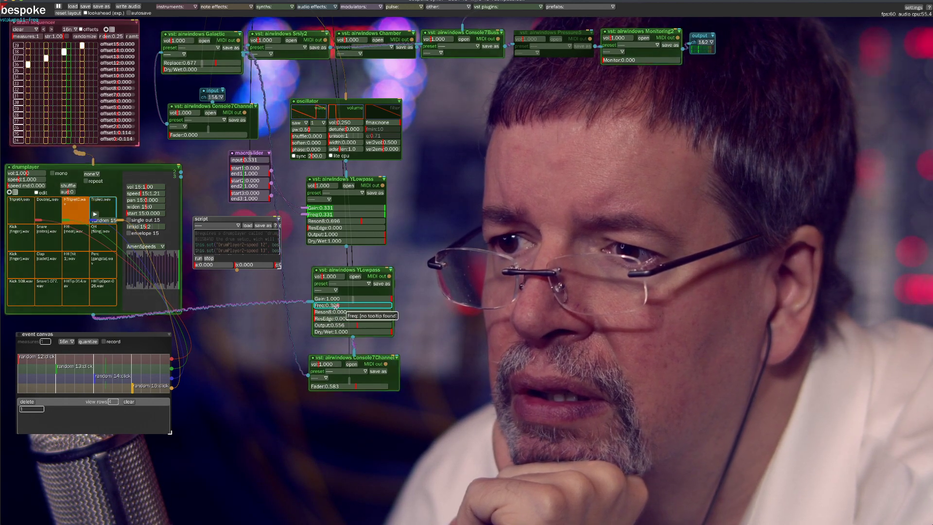
pyautogui.moveTo(335, 307); pyautogui.dragTo(326, 305)
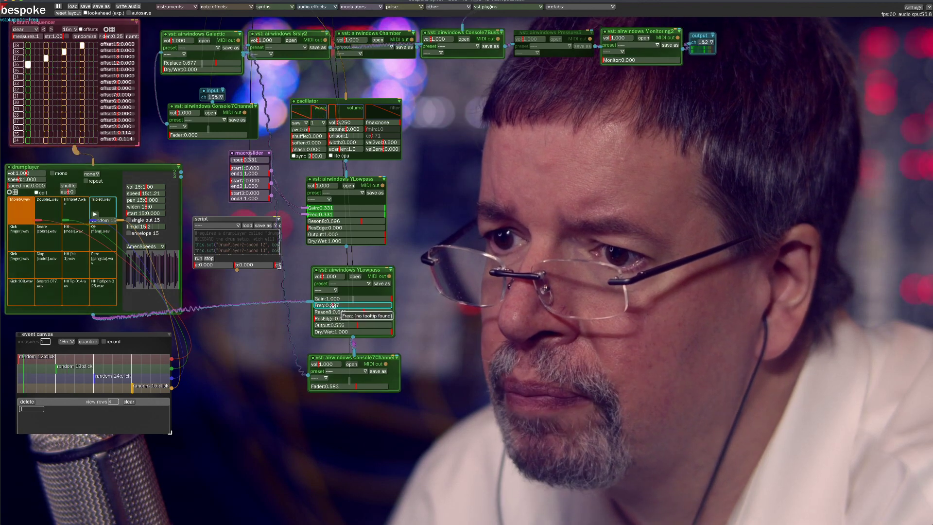
pyautogui.moveTo(341, 306); pyautogui.dragTo(328, 307)
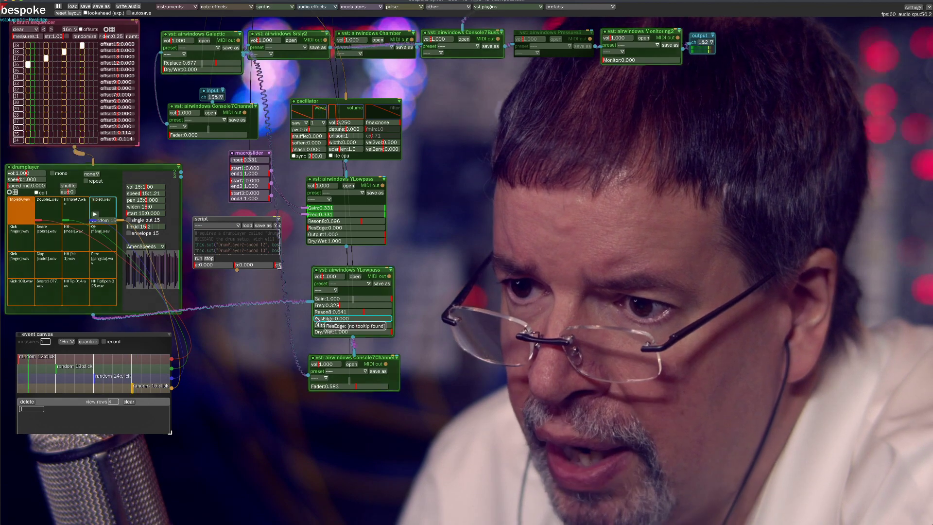
pyautogui.click(359, 312)
pyautogui.moveTo(348, 312)
pyautogui.mouseDown()
pyautogui.moveTo(333, 311)
pyautogui.moveTo(346, 312)
pyautogui.mouseUp()
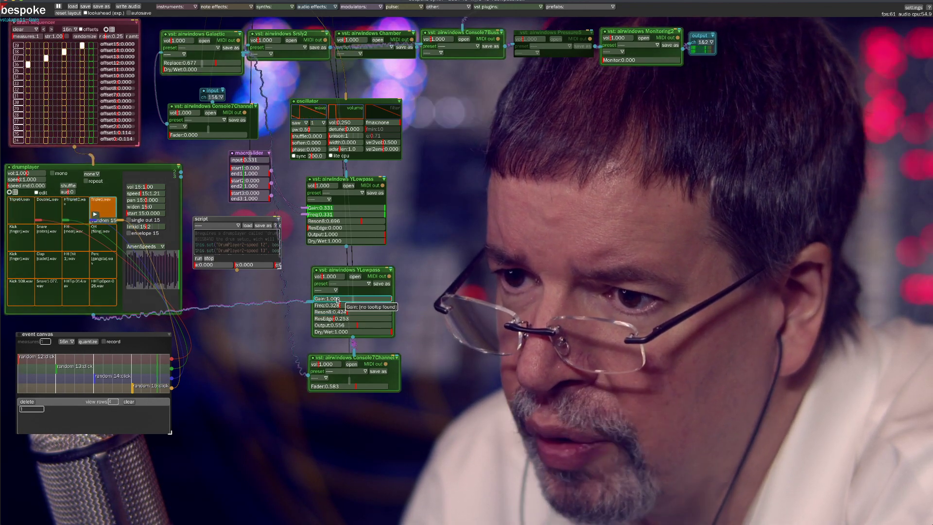
# Set the lower YLowpass's Gain to 0.202 and Output to 0.682, then try Reson8 at 0.091 and 0.929
pyautogui.click(330, 298)
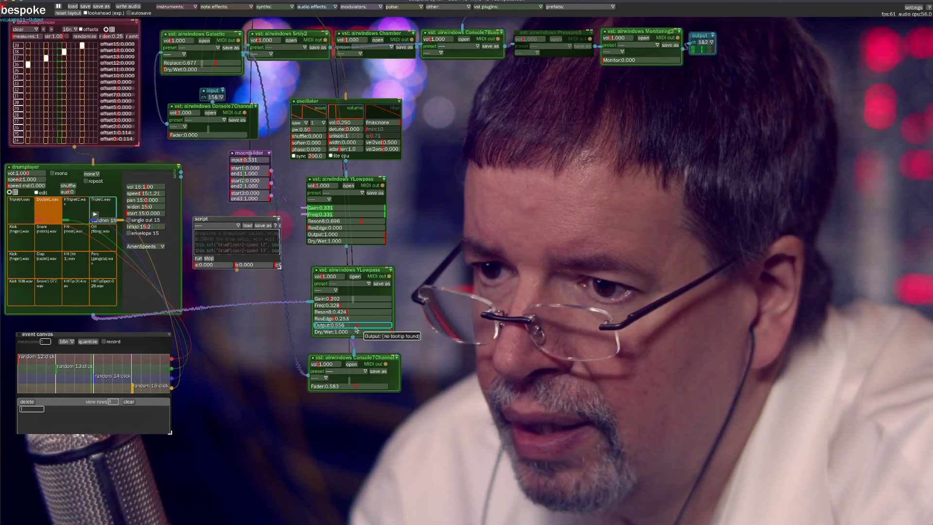
pyautogui.moveTo(357, 326); pyautogui.dragTo(367, 318)
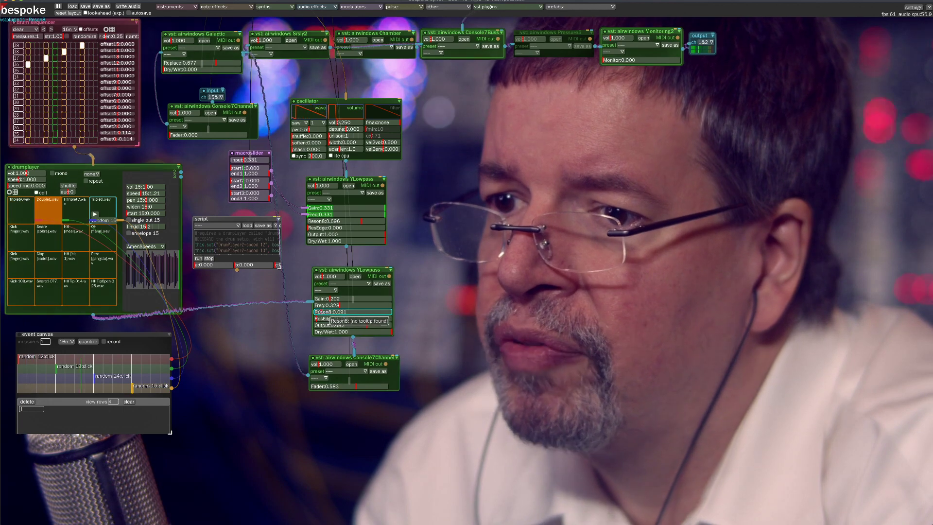
pyautogui.moveTo(321, 312); pyautogui.dragTo(353, 313)
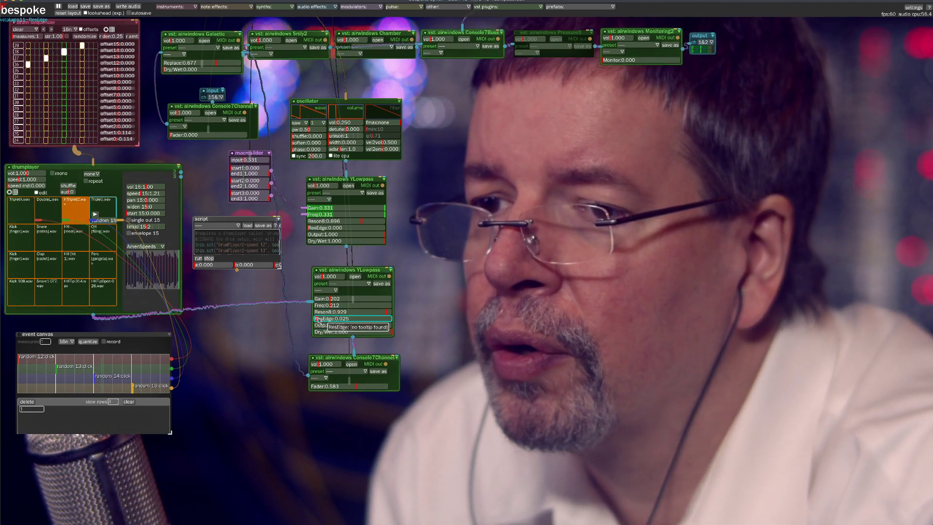
# Raise the lower YLowpass's Reson8 to 1.000 and compare ResEdge values from 0.000 upward while sweeping Freq from about 0.505 down
pyautogui.moveTo(319, 321); pyautogui.dragTo(355, 310)
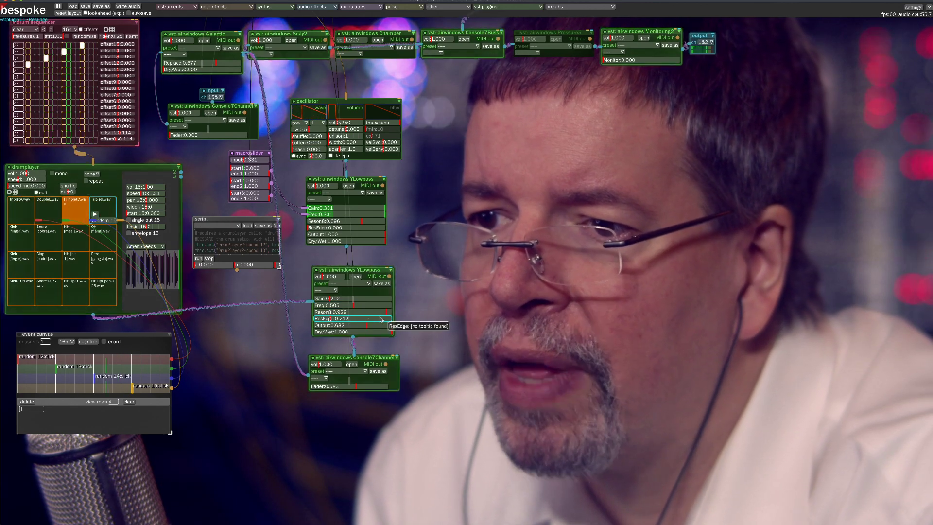
pyautogui.moveTo(331, 319)
pyautogui.mouseDown()
pyautogui.moveTo(347, 318)
pyautogui.moveTo(344, 306)
pyautogui.mouseUp()
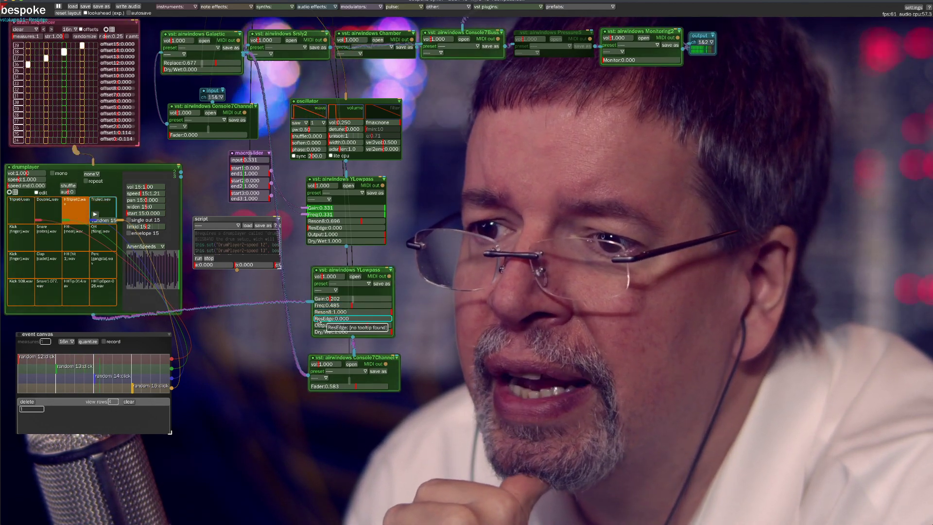
pyautogui.moveTo(318, 320); pyautogui.dragTo(335, 306)
pyautogui.click(349, 306)
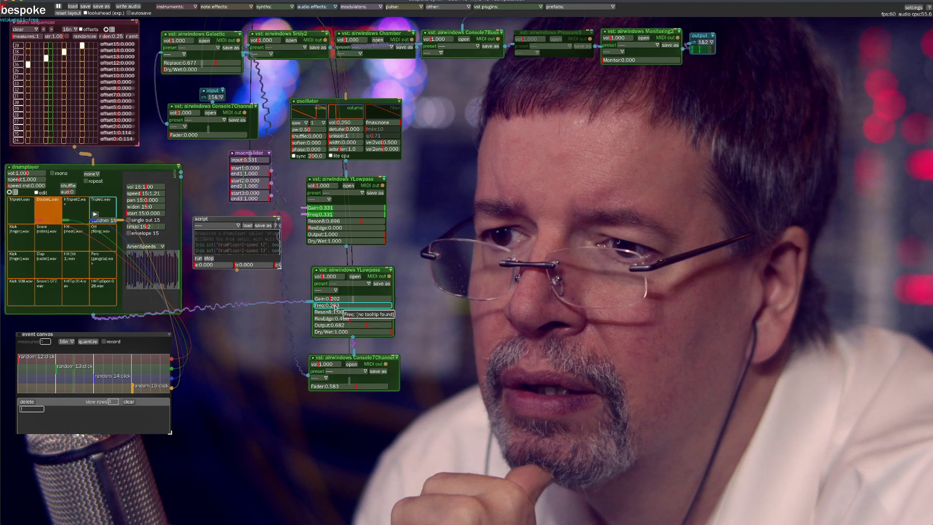
# Raise the lower YLowpass's ResEdge to 0.990 and sweep its Freq from about 0.152 up to 0.455
pyautogui.moveTo(326, 305); pyautogui.dragTo(325, 305)
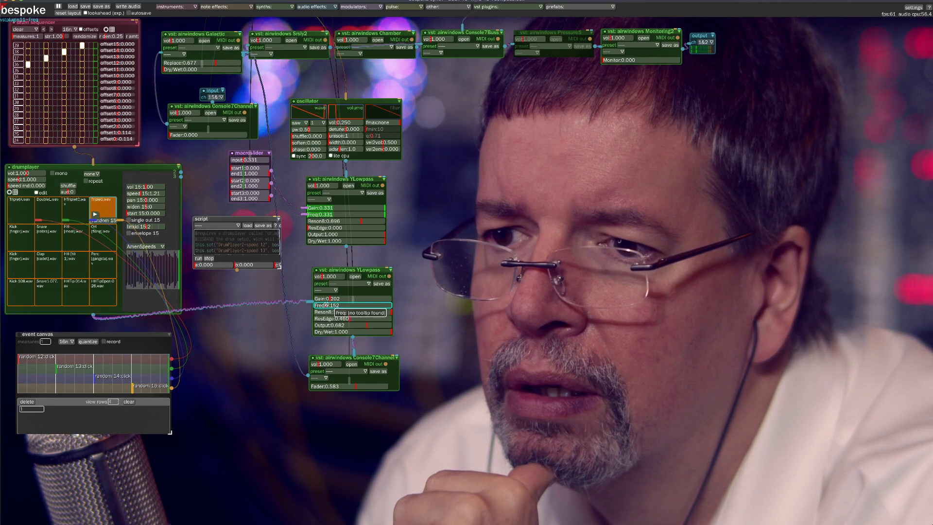
pyautogui.moveTo(326, 305); pyautogui.dragTo(389, 319)
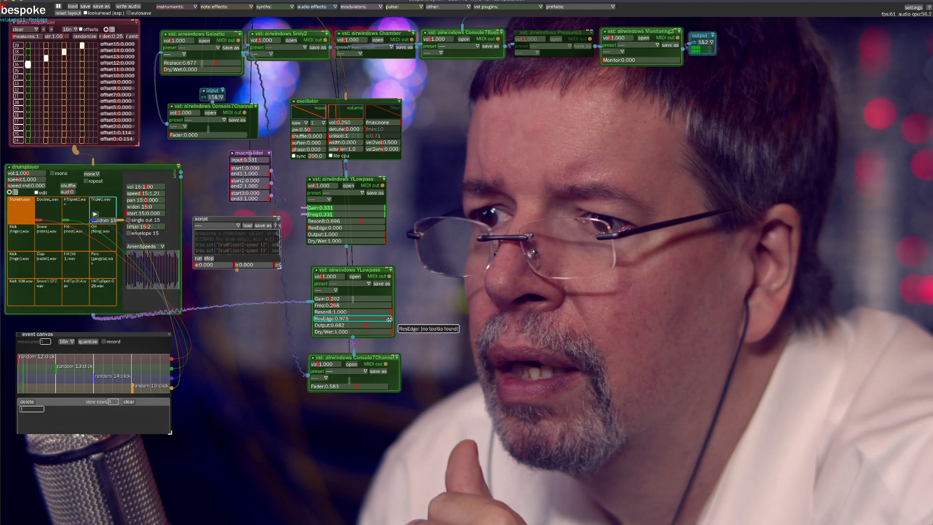
pyautogui.moveTo(335, 306); pyautogui.dragTo(337, 308)
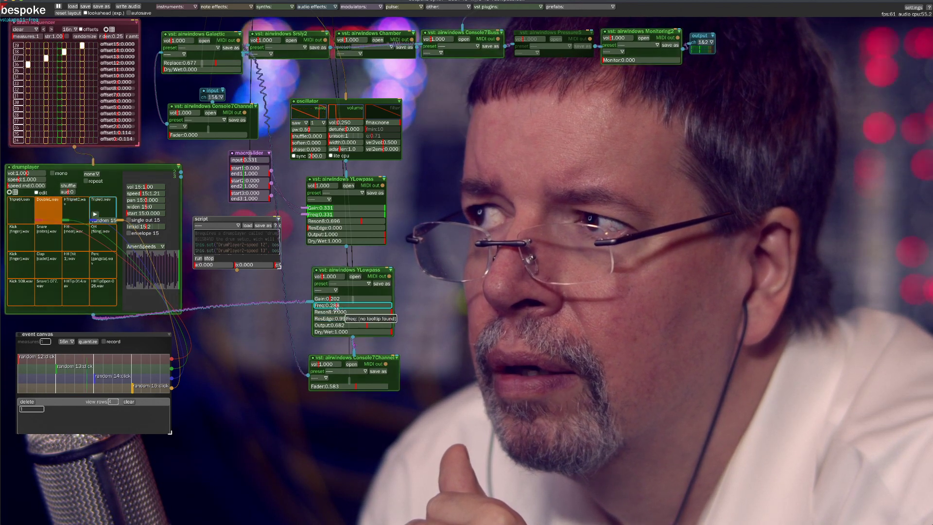
pyautogui.moveTo(336, 308); pyautogui.dragTo(355, 307)
pyautogui.moveTo(378, 310)
pyautogui.mouseDown()
pyautogui.moveTo(365, 309)
pyautogui.moveTo(377, 312)
pyautogui.mouseUp()
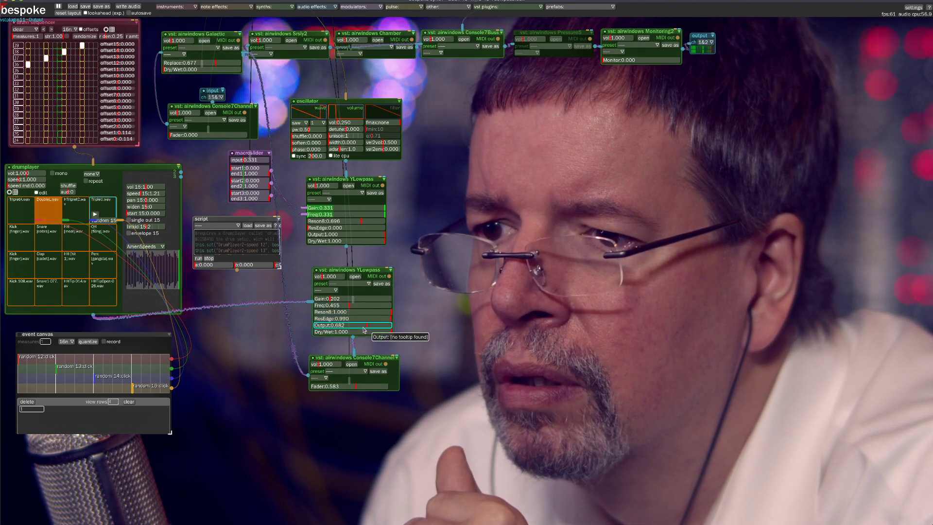
# Set the lower YLowpass's Output to 0.545, lower ResEdge to about 0.096 and sweep Freq from 0.172 to 0.394
pyautogui.moveTo(365, 328); pyautogui.dragTo(327, 306)
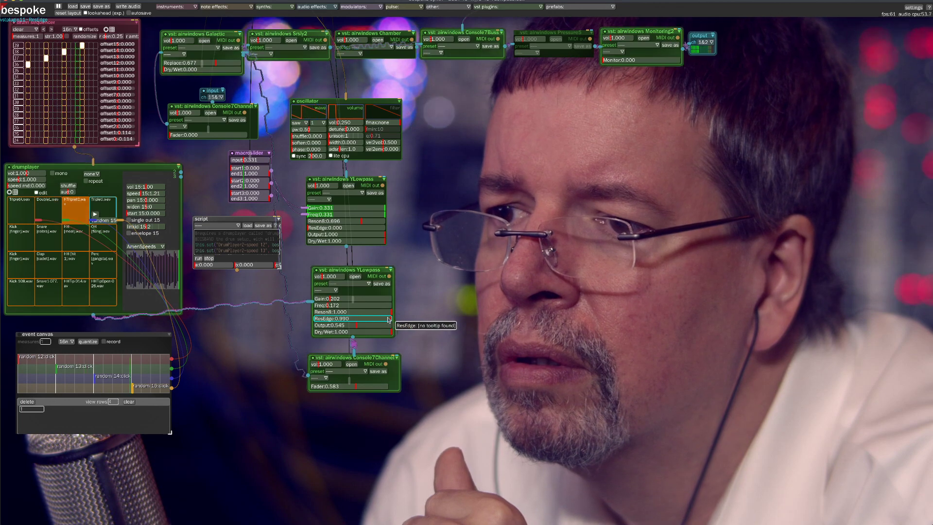
pyautogui.moveTo(389, 319); pyautogui.dragTo(324, 317)
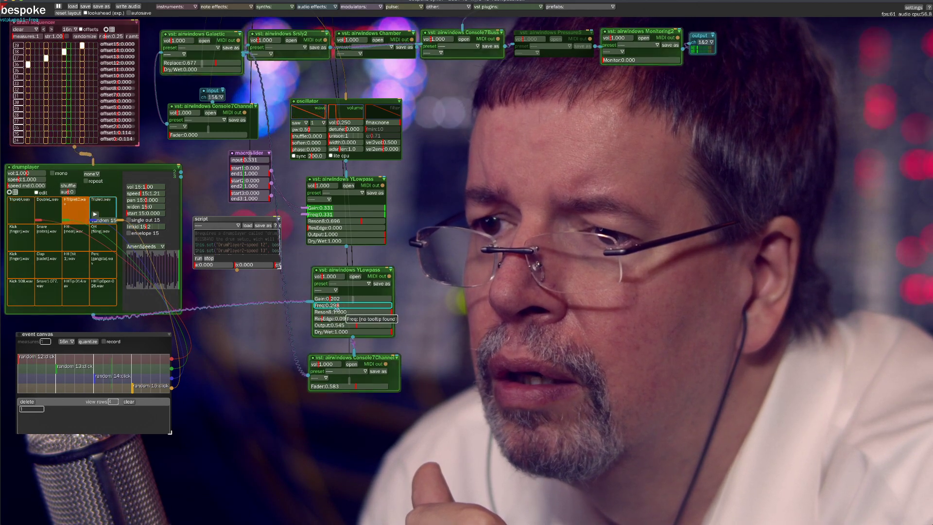
pyautogui.moveTo(355, 305)
pyautogui.mouseDown()
pyautogui.moveTo(340, 315)
pyautogui.moveTo(350, 301)
pyautogui.mouseUp()
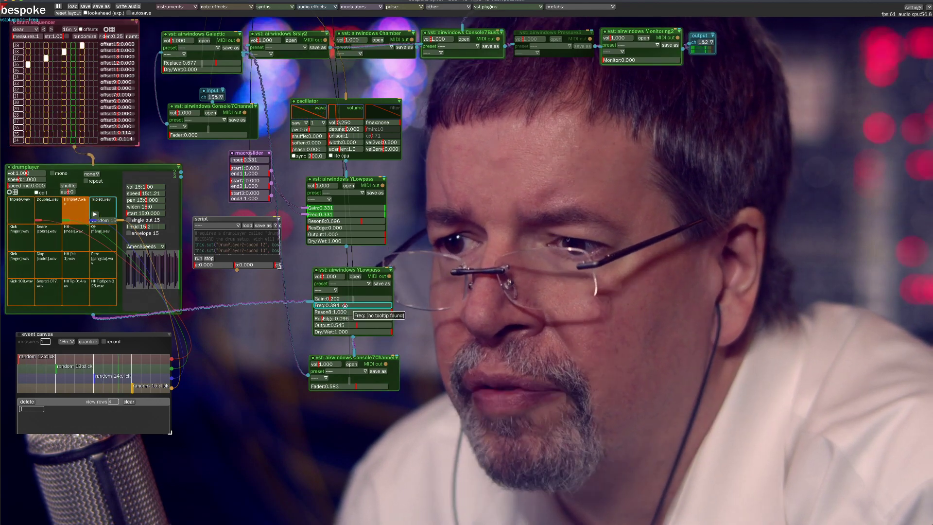
# Set the lower YLowpass's ResEdge to 0.000 and Output to 0.823, and sweep its Freq down to about 0.162
pyautogui.moveTo(339, 311); pyautogui.dragTo(342, 315)
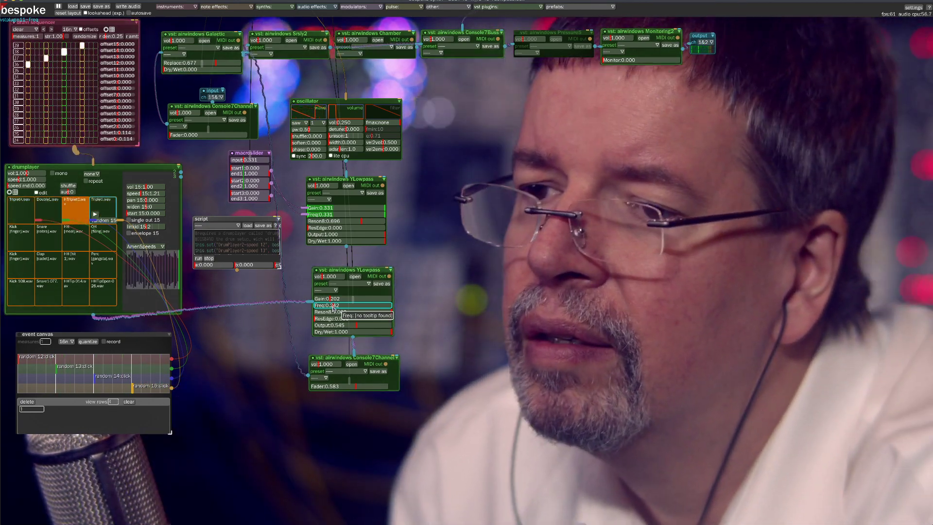
pyautogui.moveTo(358, 325); pyautogui.dragTo(331, 307)
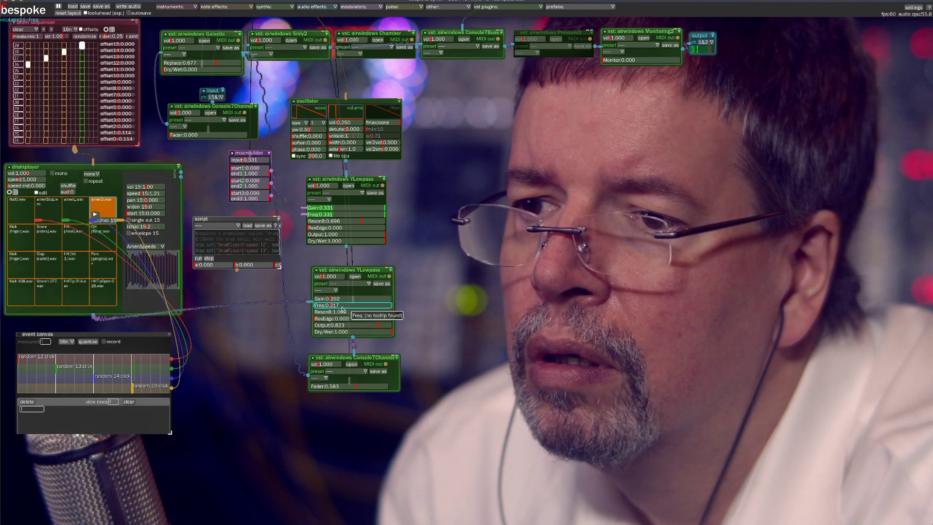
pyautogui.moveTo(330, 307); pyautogui.dragTo(328, 306)
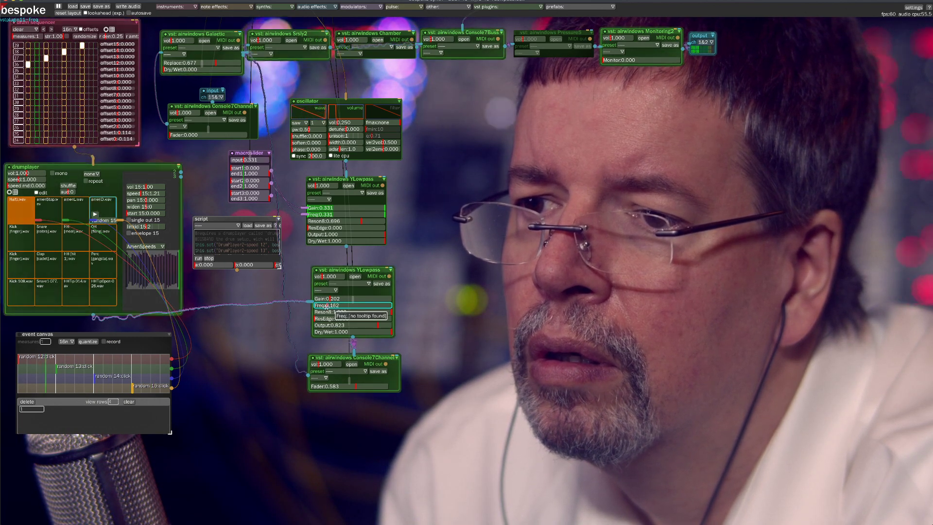
# Set the lower YLowpass's Freq to 0.152 and sweep its ResEdge from 0.000 up to about 0.965
pyautogui.moveTo(326, 306); pyautogui.dragTo(325, 306)
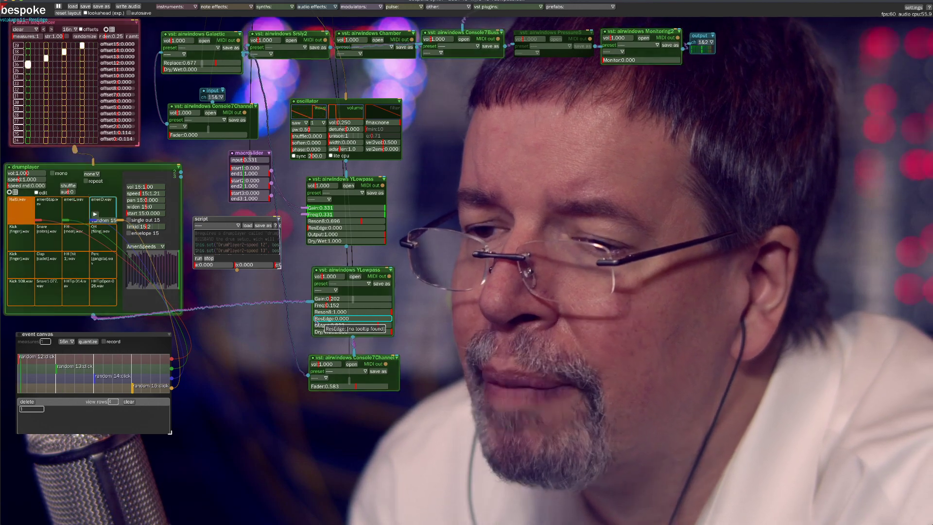
pyautogui.moveTo(315, 319); pyautogui.dragTo(315, 320)
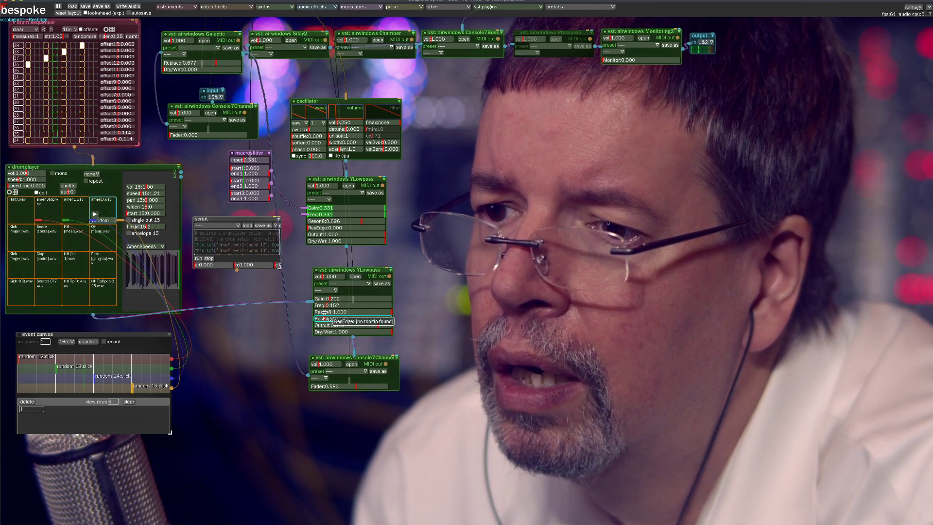
pyautogui.moveTo(325, 312); pyautogui.dragTo(334, 312)
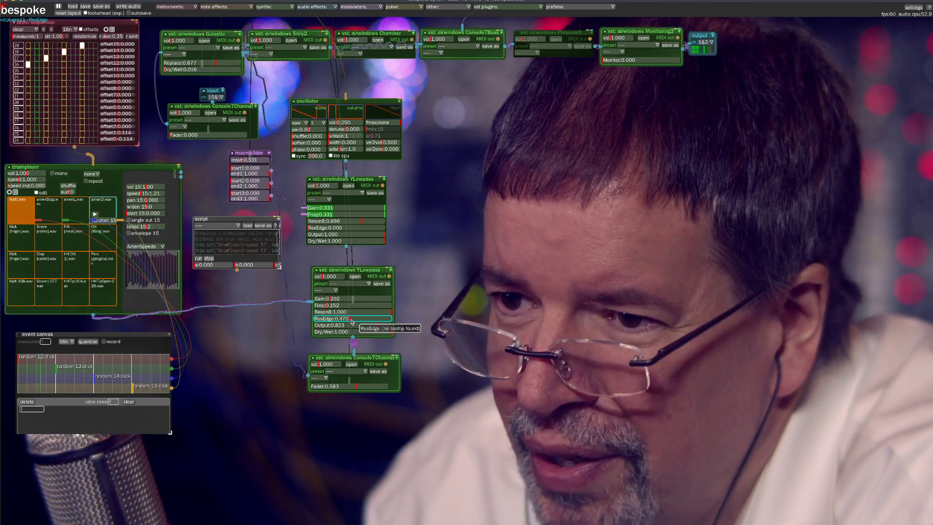
pyautogui.moveTo(350, 318); pyautogui.dragTo(382, 314)
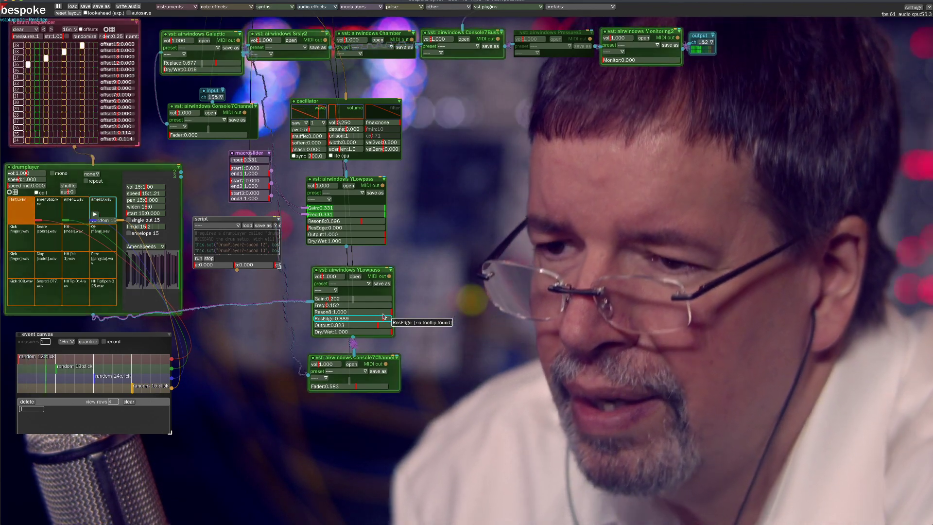
pyautogui.moveTo(383, 316); pyautogui.dragTo(387, 318)
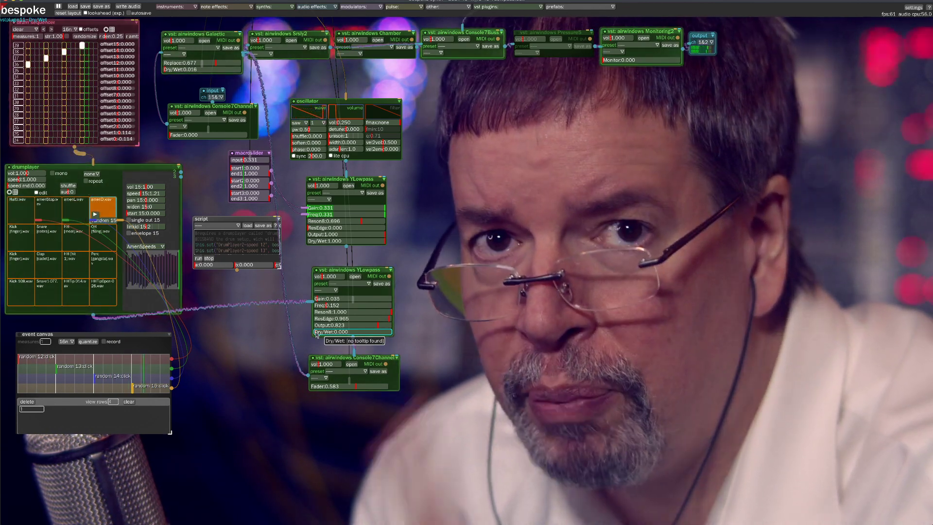
# Restore the lower YLowpass's Dry/Wet to 1.000 and vary Reson8 while sweeping Freq from 0.152 through about 0.298 and back down
pyautogui.moveTo(316, 334); pyautogui.dragTo(453, 341)
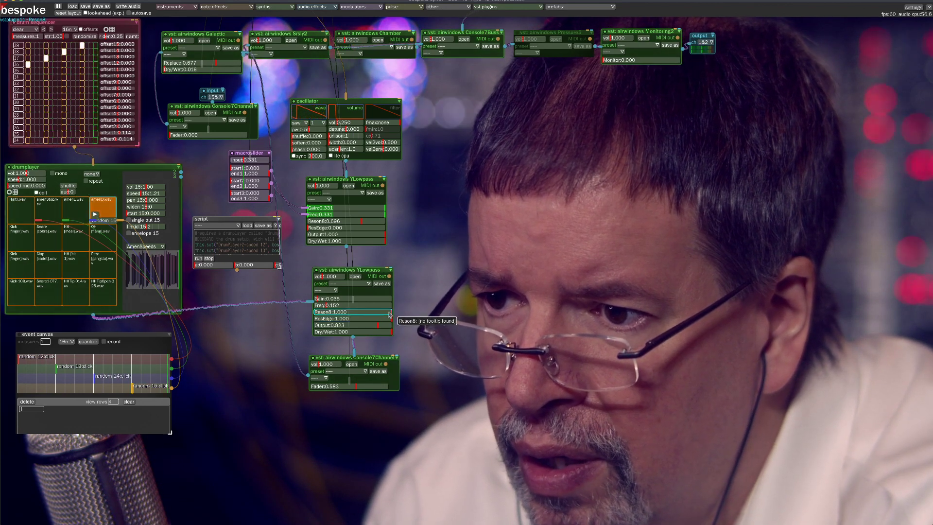
pyautogui.moveTo(360, 314); pyautogui.dragTo(359, 314)
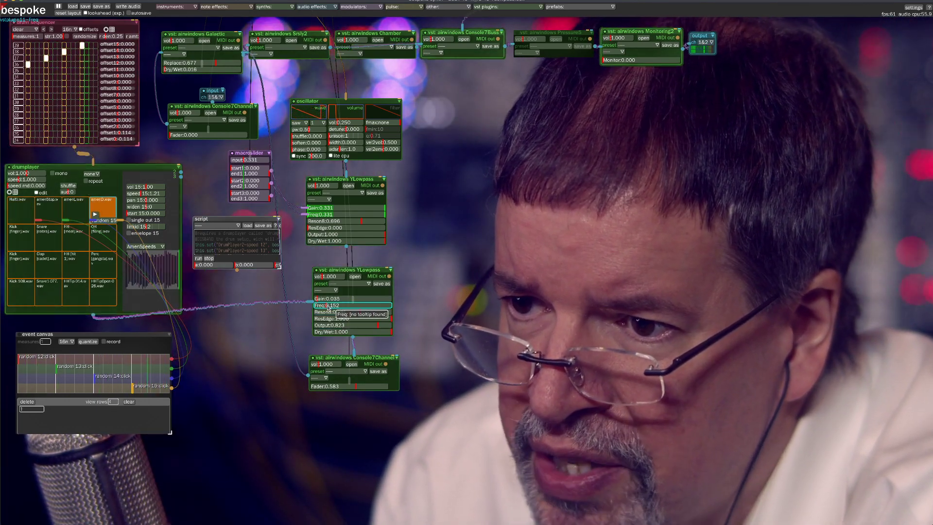
pyautogui.moveTo(327, 305); pyautogui.dragTo(339, 303)
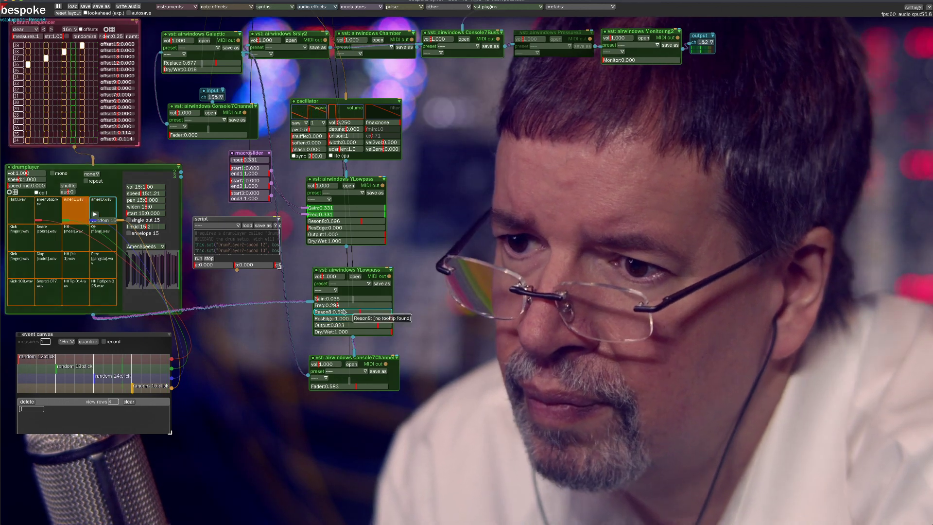
pyautogui.moveTo(337, 305); pyautogui.dragTo(341, 305)
pyautogui.moveTo(361, 306); pyautogui.dragTo(324, 306)
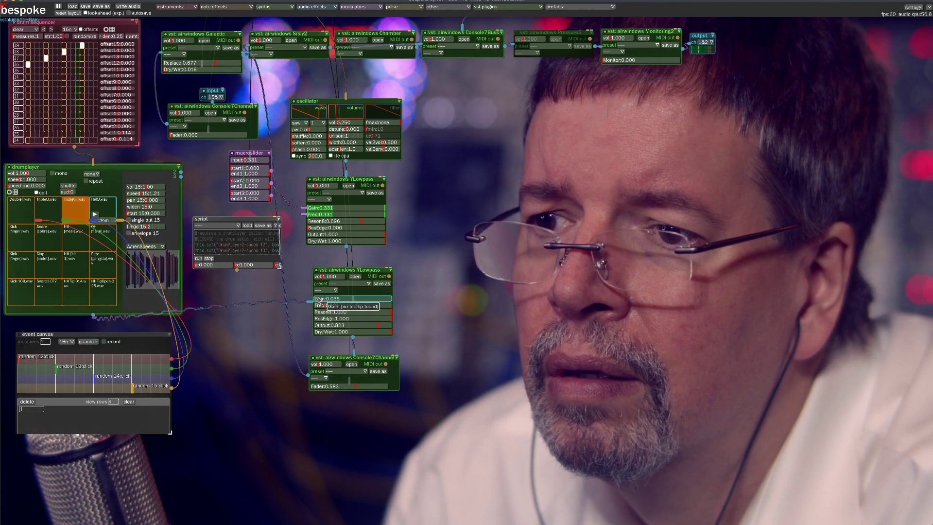
# Raise the lower YLowpass's Gain to 1.000, reduce Dry/Wet to 0.556 and sweep Freq, ending at about 0.116
pyautogui.moveTo(318, 299); pyautogui.dragTo(395, 299)
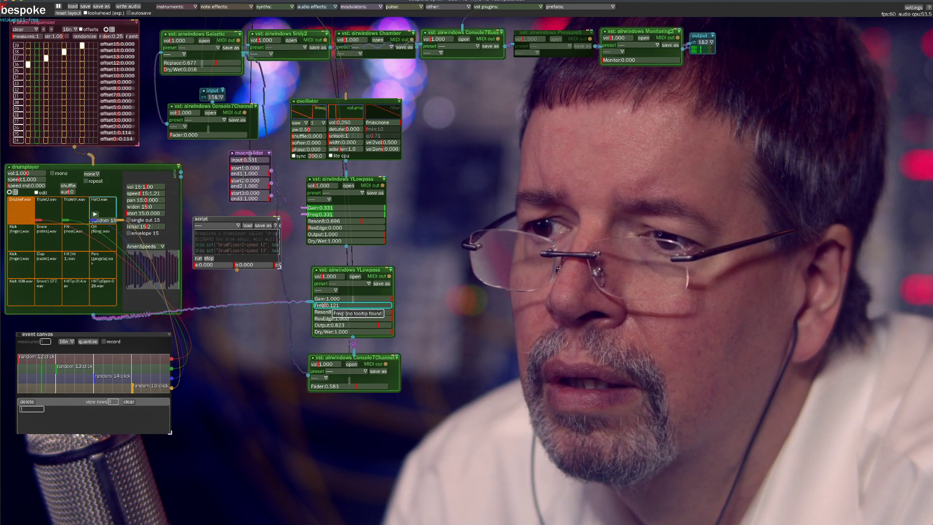
pyautogui.moveTo(323, 305); pyautogui.dragTo(322, 305)
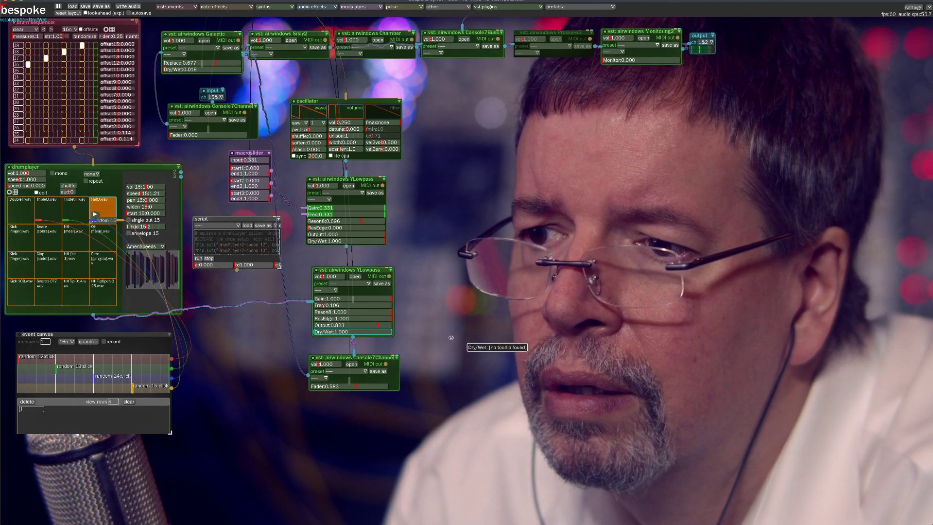
pyautogui.moveTo(451, 338); pyautogui.dragTo(400, 337)
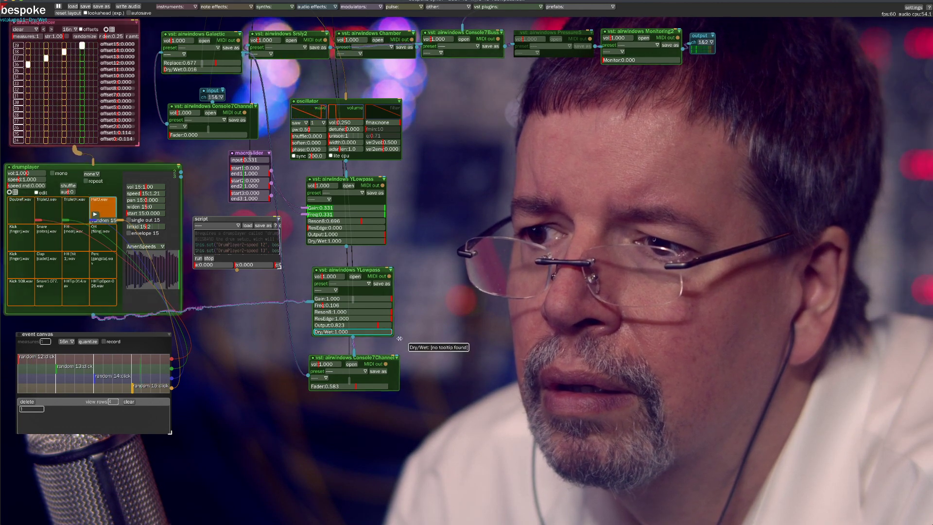
pyautogui.click(371, 333)
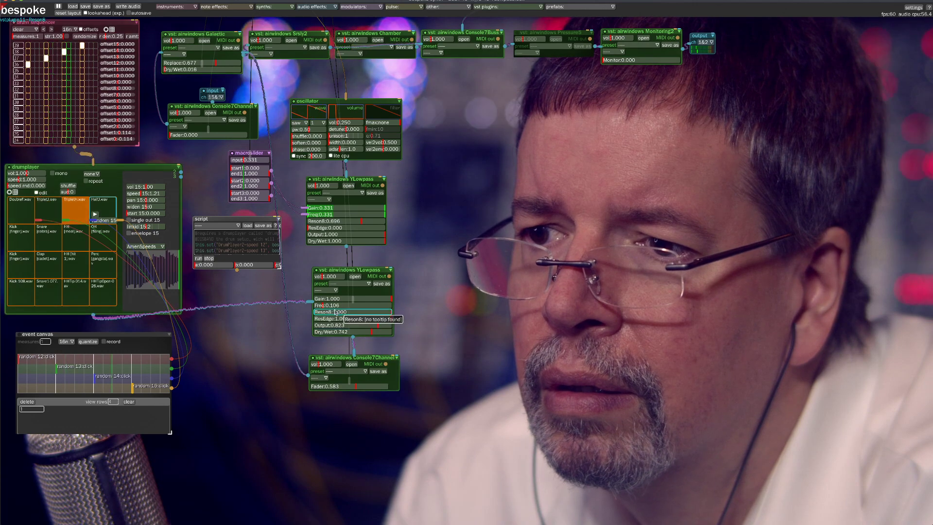
pyautogui.click(369, 333)
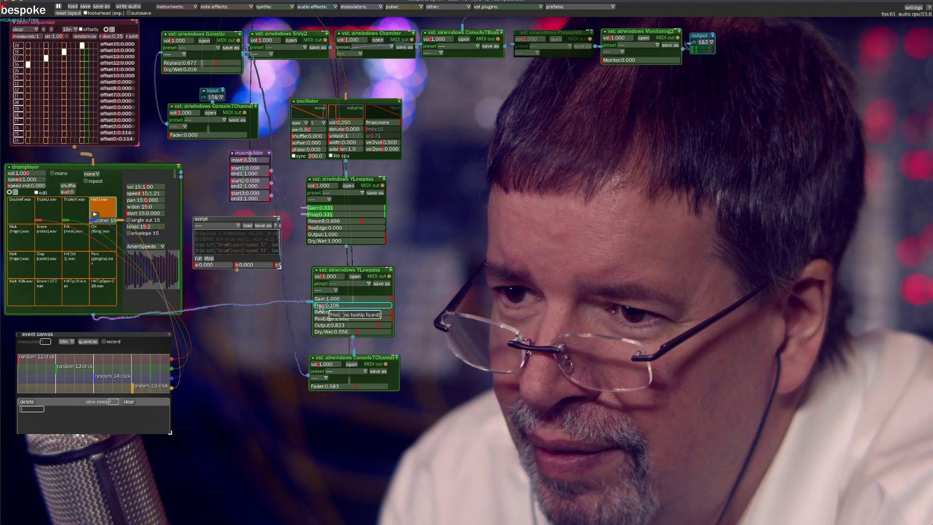
pyautogui.moveTo(322, 307); pyautogui.dragTo(358, 309)
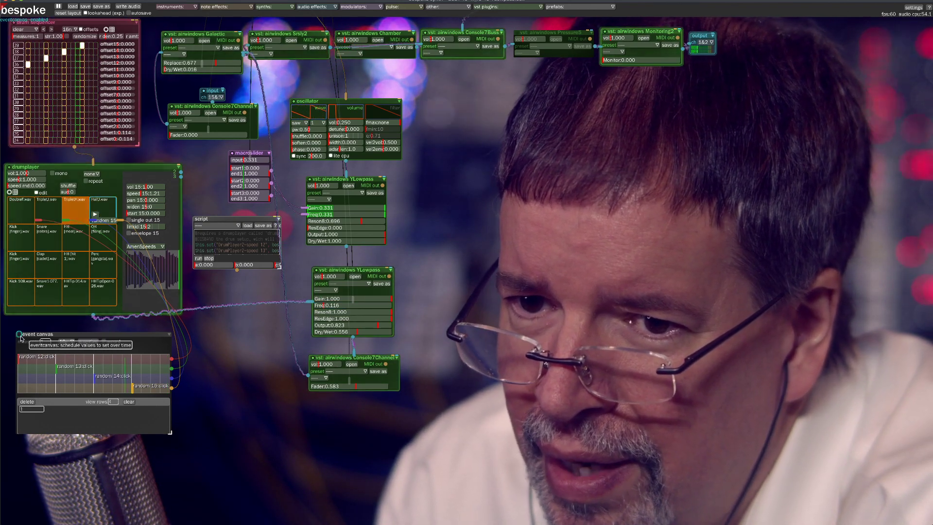
# Move the event canvas slightly upward, lower the lower YLowpass's Dry/Wet to 0.313 and sweep Freq from 0.106 to 0.303
pyautogui.moveTo(34, 332); pyautogui.dragTo(33, 323)
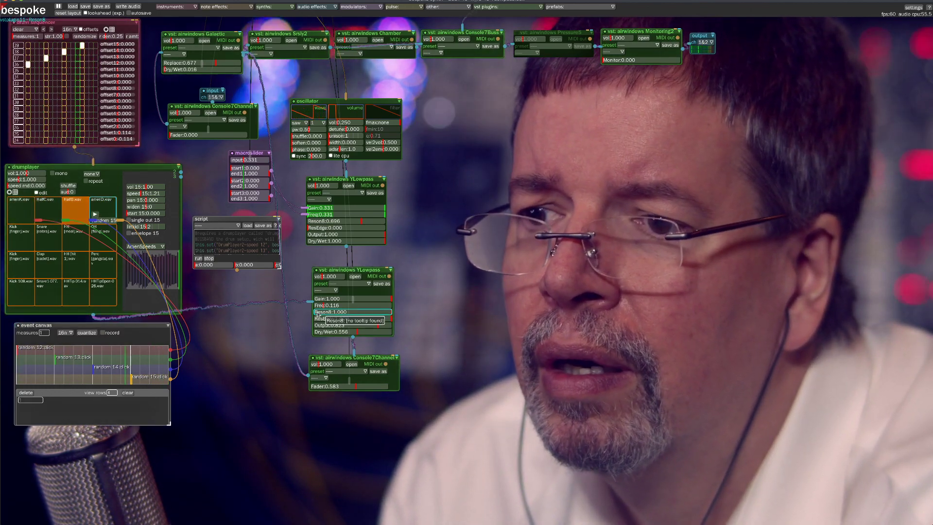
pyautogui.moveTo(326, 306); pyautogui.dragTo(326, 306)
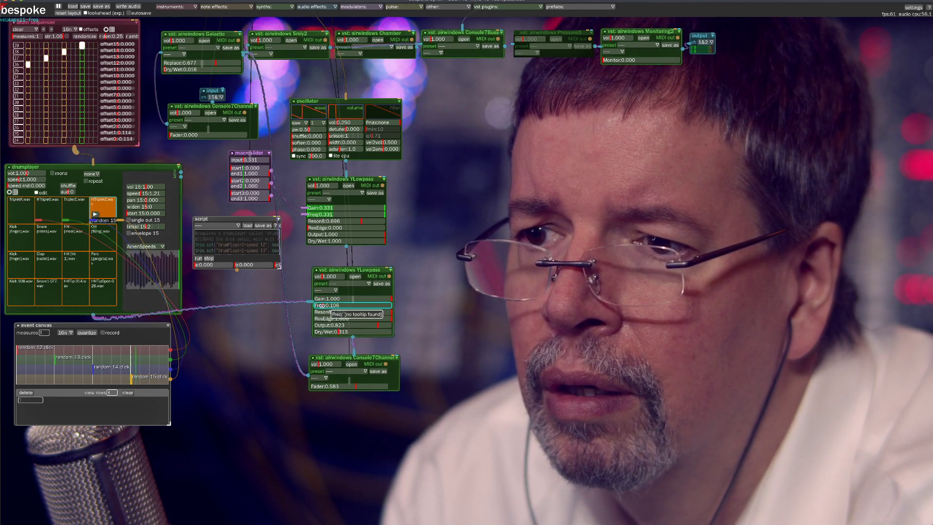
pyautogui.moveTo(322, 305); pyautogui.dragTo(345, 307)
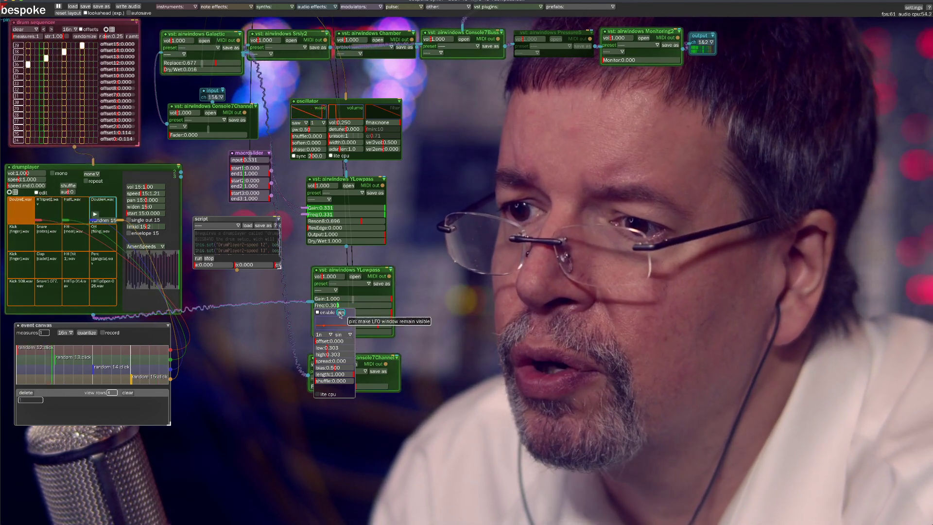
# Attach a pinned LFO to the lower YLowpass's Freq, placed beside it, with a tri waveform and 4n interval
pyautogui.moveTo(339, 305); pyautogui.dragTo(237, 282)
pyautogui.click(243, 313)
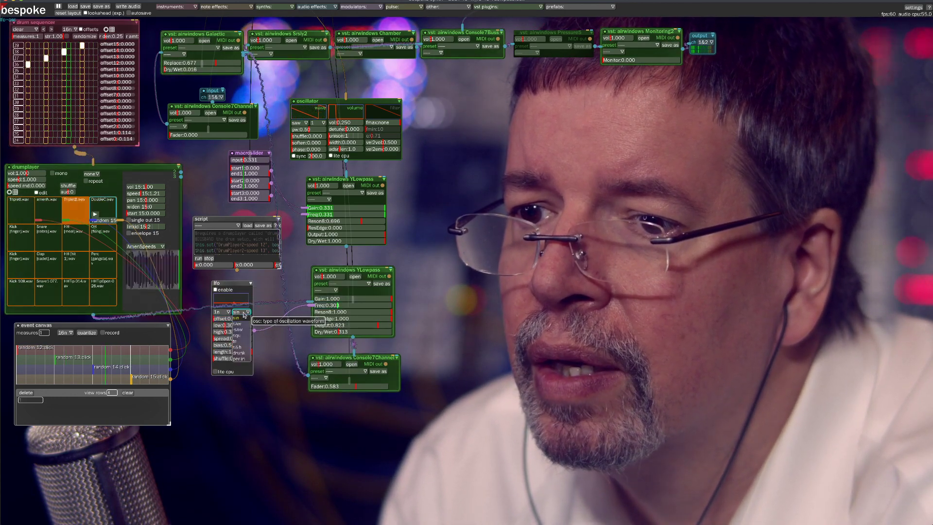
pyautogui.click(244, 345)
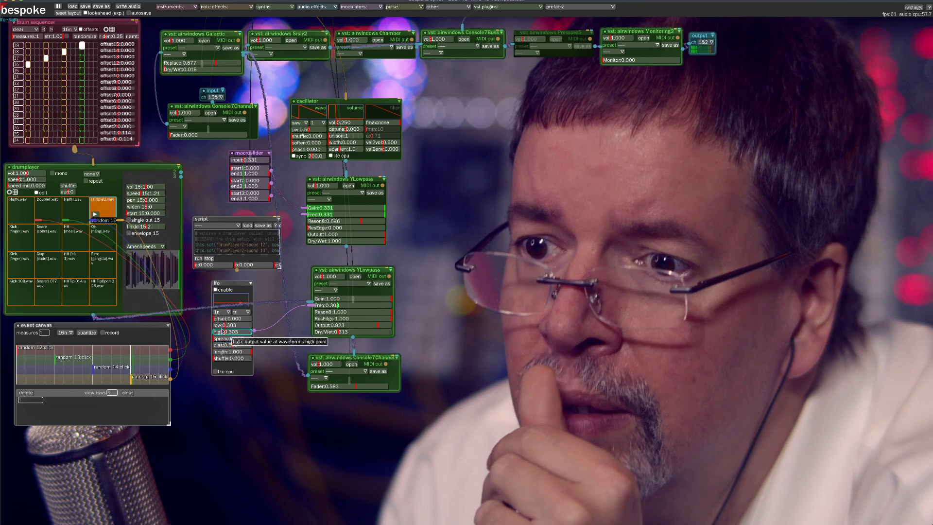
pyautogui.click(221, 311)
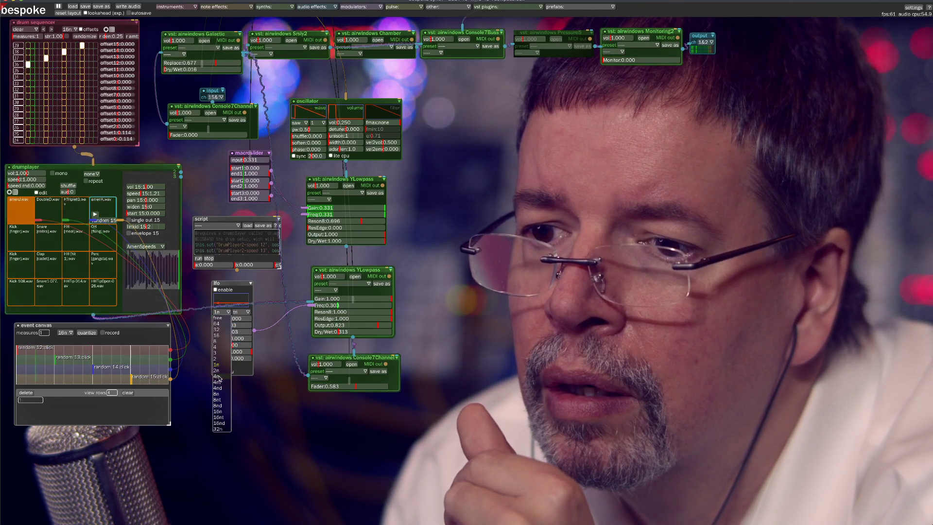
pyautogui.click(216, 376)
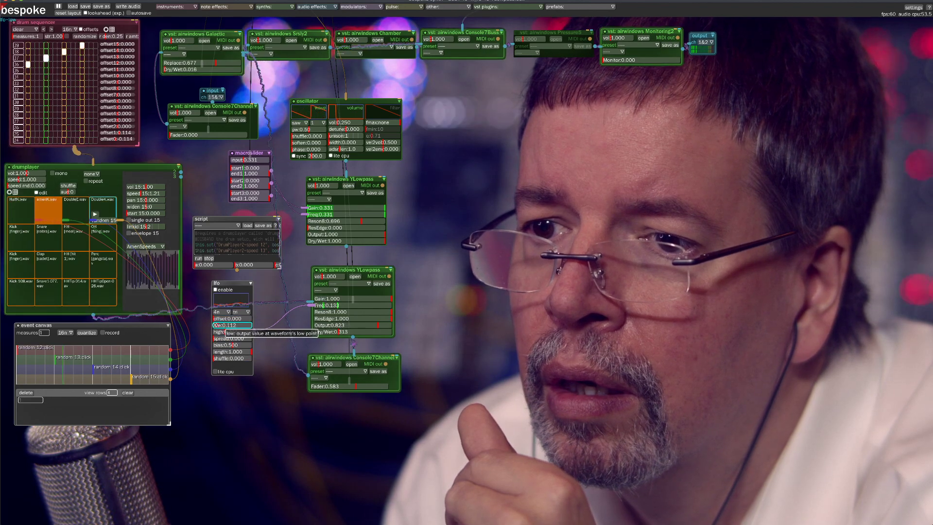
# Switch the Freq LFO's waveform to s&h and set its range to low 0.000 and high 0.378
pyautogui.moveTo(217, 325); pyautogui.dragTo(215, 325)
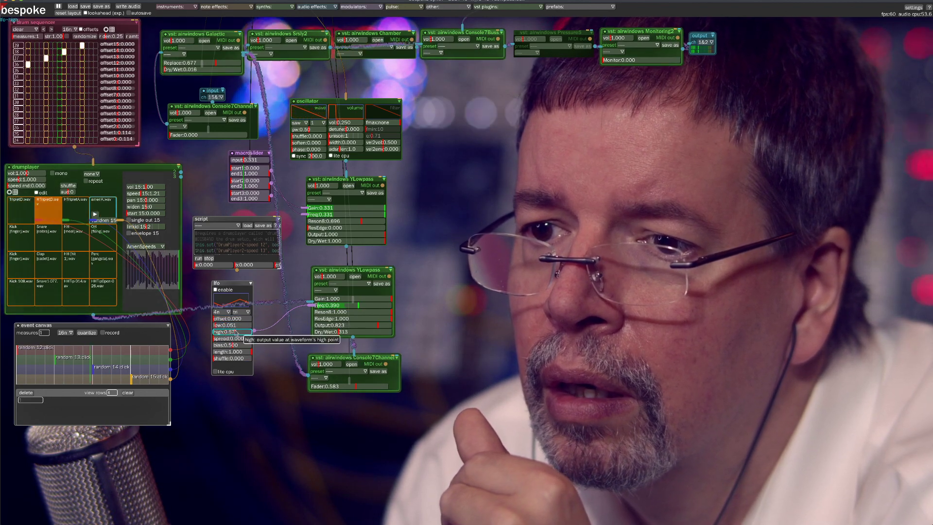
pyautogui.click(243, 313)
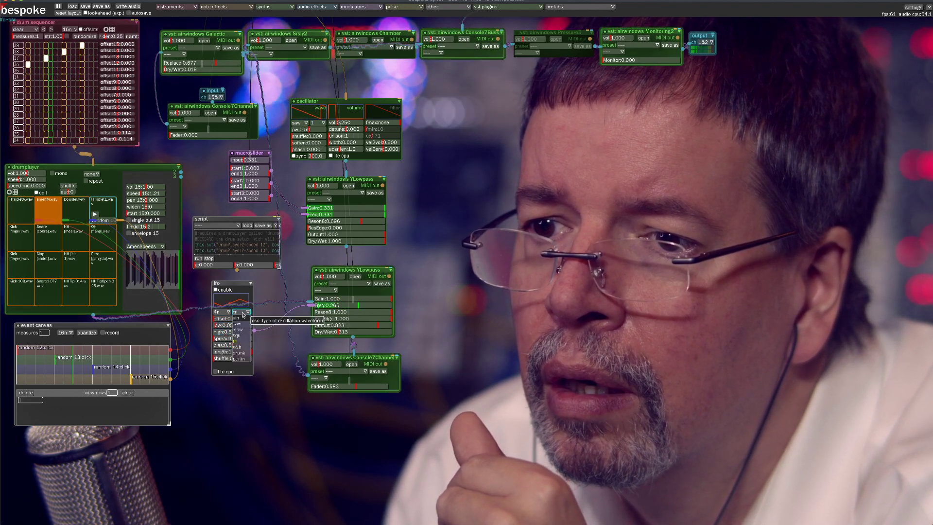
pyautogui.click(243, 346)
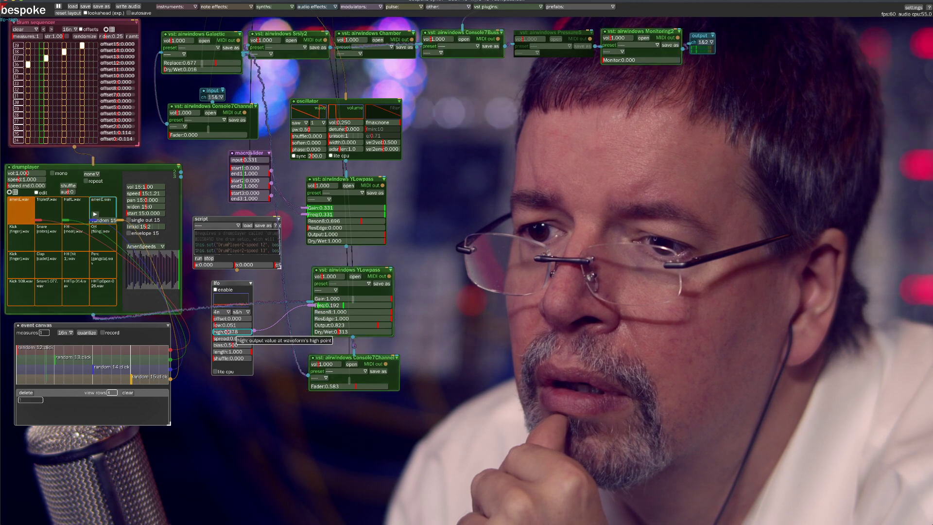
pyautogui.moveTo(216, 325); pyautogui.dragTo(211, 326)
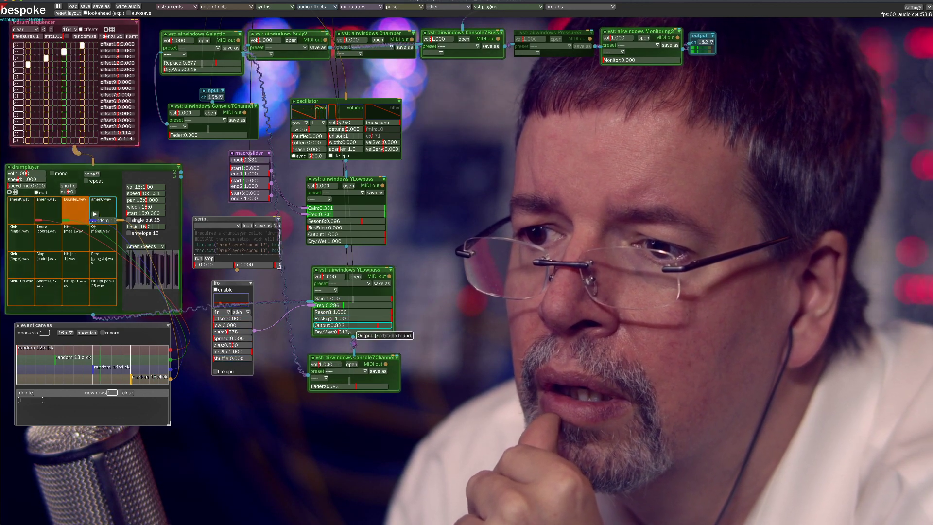
# Set the Freq LFO's range to 0.012–0.242 and interval to 1n, adjusting the lower YLowpass's Dry/Wet to 0.404
pyautogui.moveTo(342, 335); pyautogui.dragTo(334, 331)
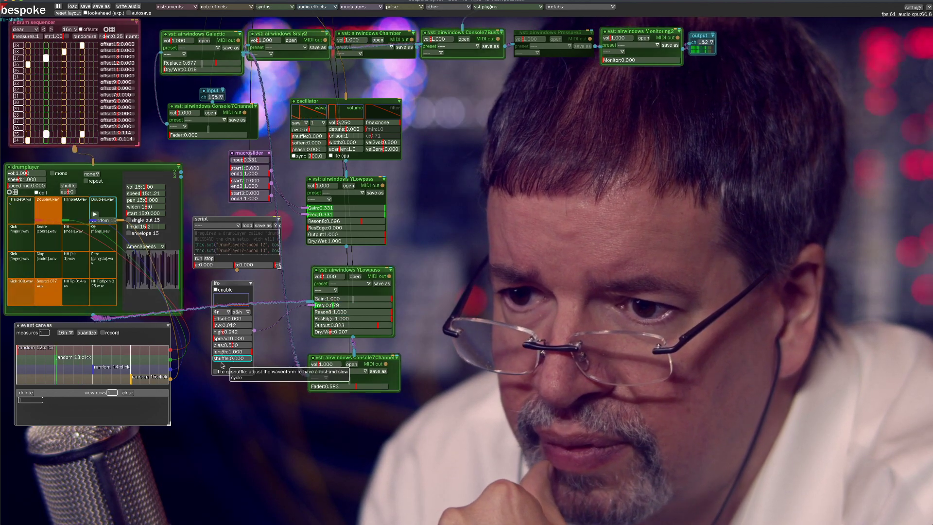
pyautogui.click(225, 312)
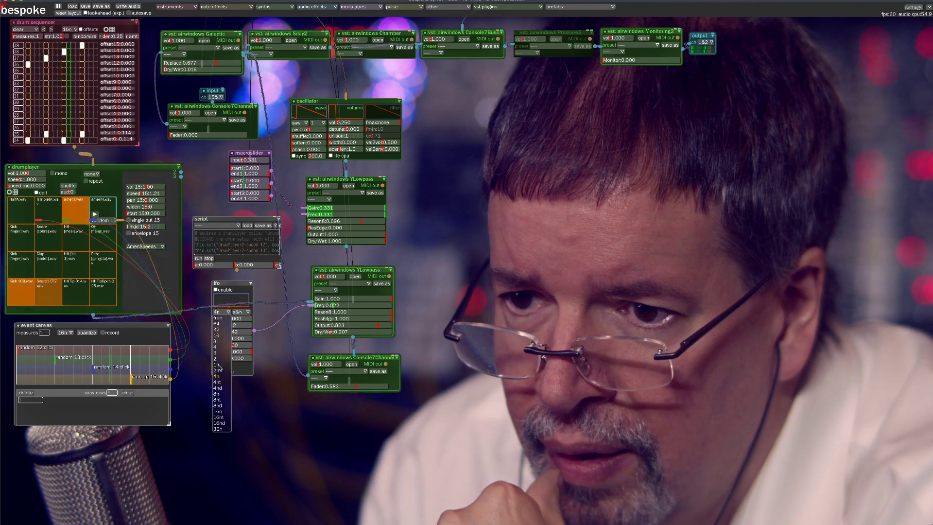
pyautogui.click(218, 365)
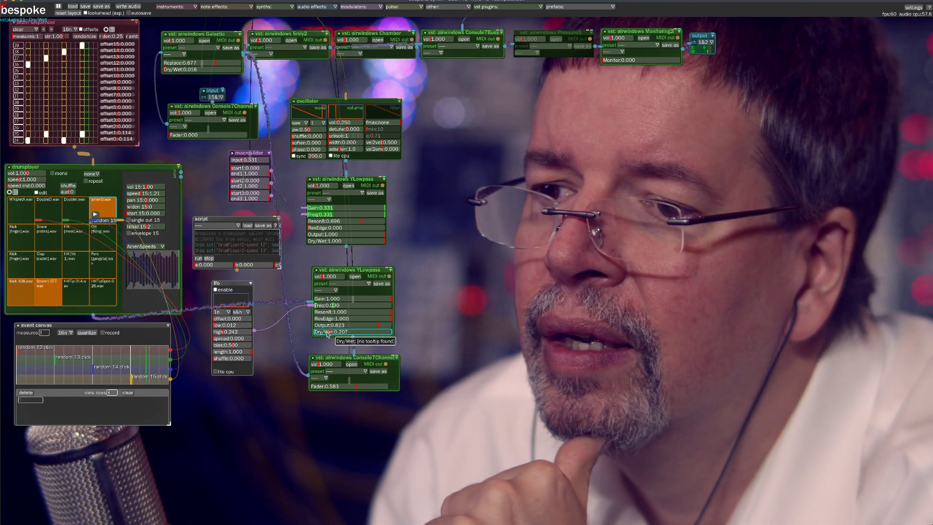
pyautogui.moveTo(327, 334); pyautogui.dragTo(346, 331)
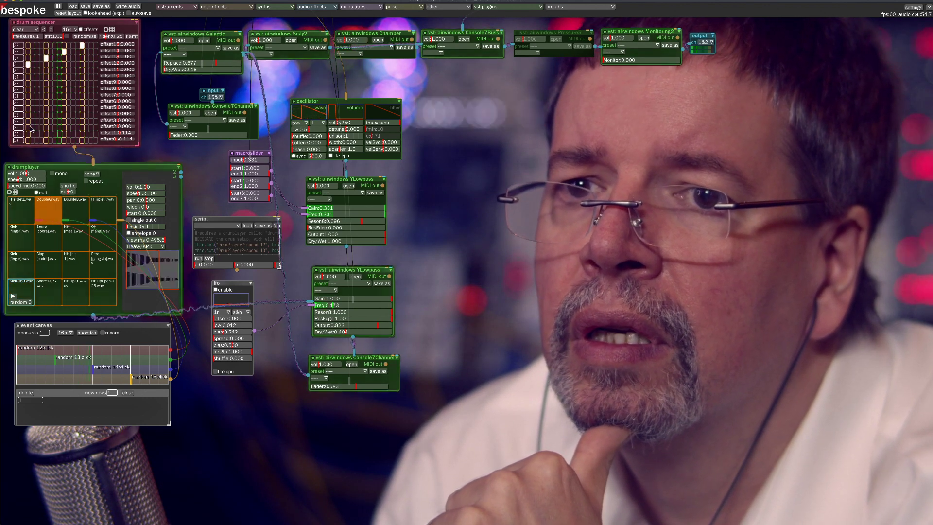
# Fill the drum sequencer's offset2 row with hits and lower the lower YLowpass's Dry/Wet to 0.051
pyautogui.moveTo(31, 129); pyautogui.dragTo(66, 130)
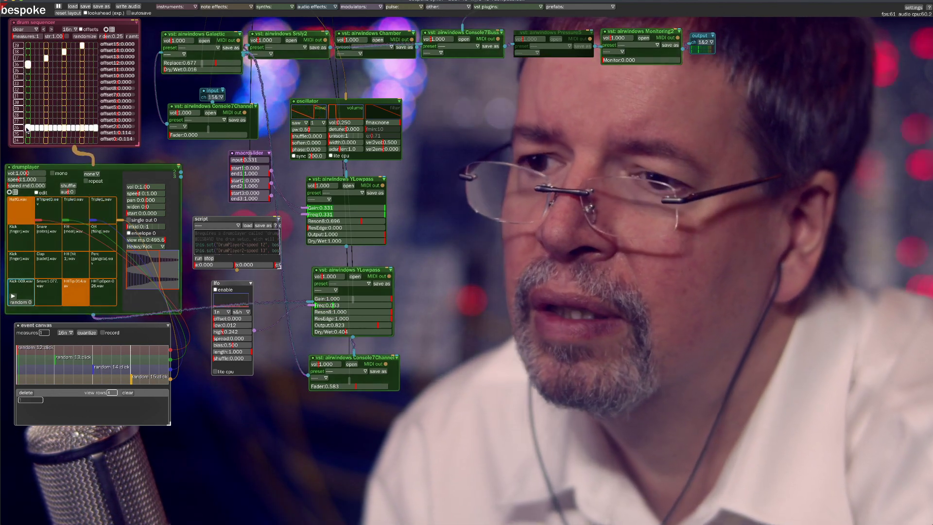
pyautogui.click(329, 331)
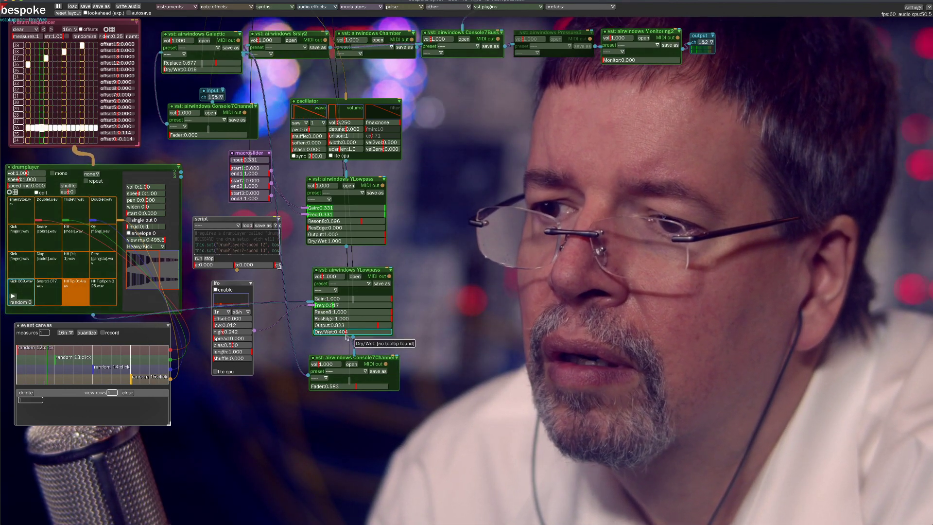
pyautogui.moveTo(319, 331); pyautogui.dragTo(318, 332)
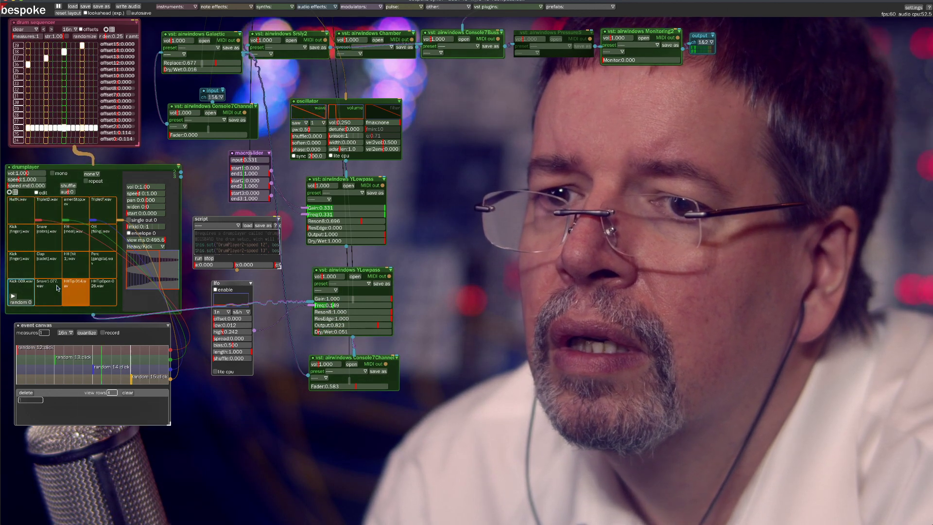
# Select the HHTip pad in the drumplayer and set the lower YLowpass's Dry/Wet to 0.082
pyautogui.click(76, 299)
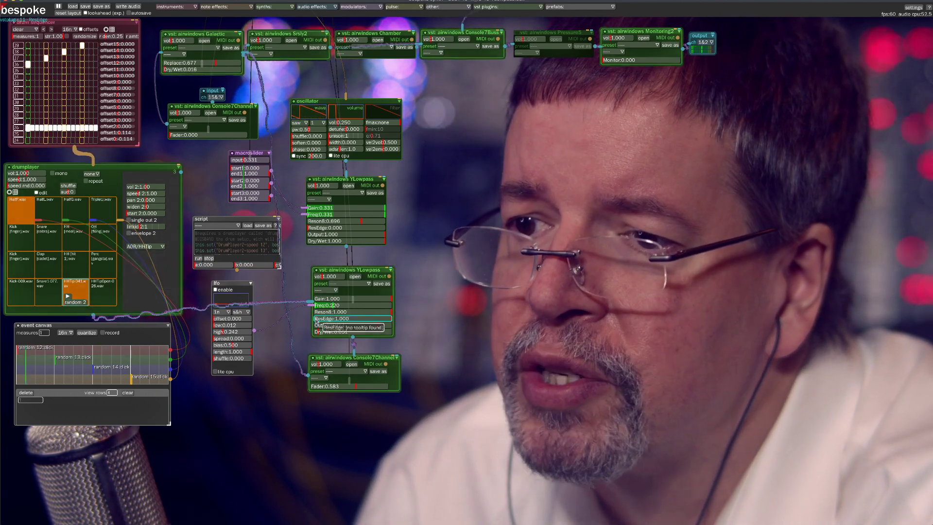
pyautogui.click(331, 331)
pyautogui.moveTo(332, 331); pyautogui.dragTo(348, 331)
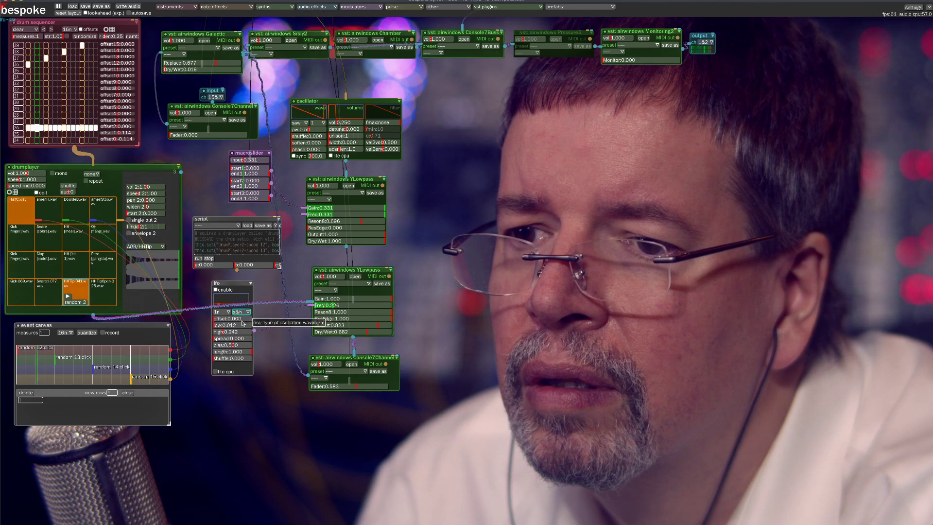
# Set the Freq LFO's interval to 4n, turn it off, and set the lower YLowpass's Gain to 0.106 and Freq to 0.434
pyautogui.click(221, 312)
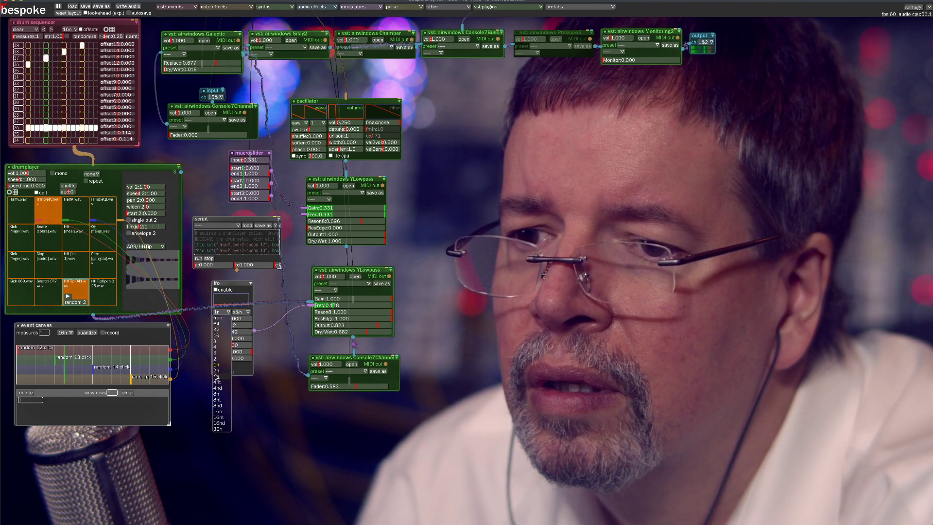
pyautogui.click(266, 353)
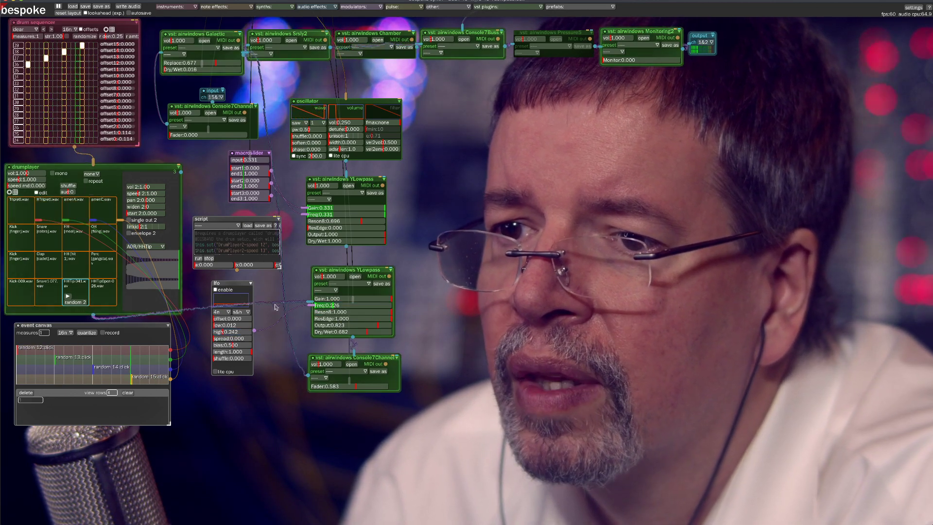
pyautogui.click(216, 289)
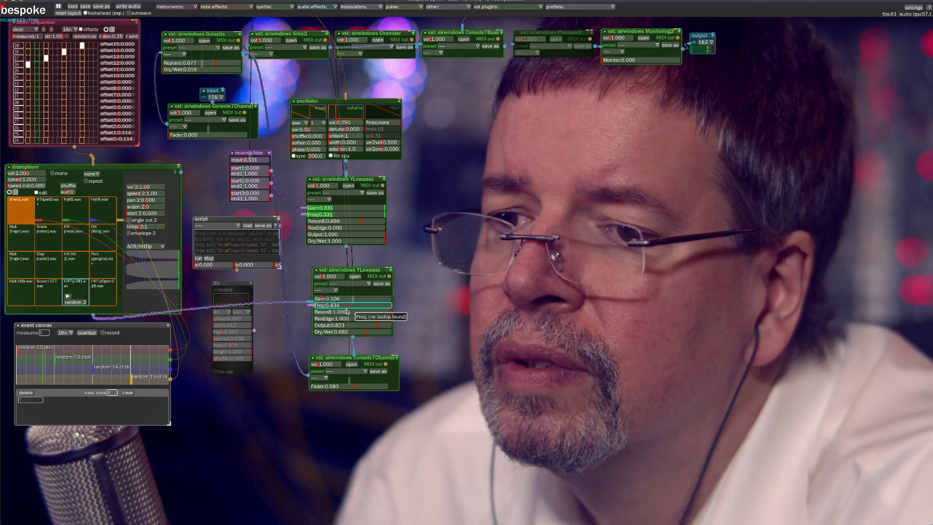
pyautogui.moveTo(198, 278); pyautogui.dragTo(245, 319)
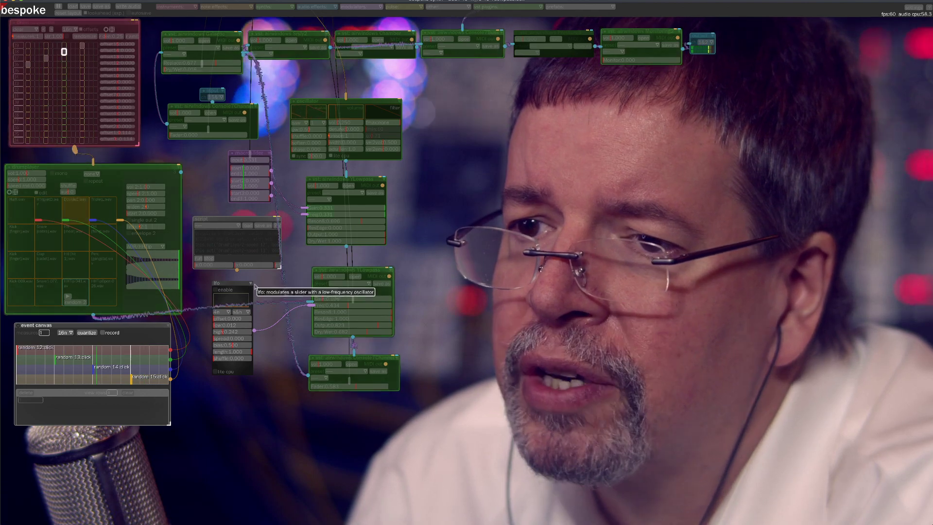
pyautogui.click(344, 271)
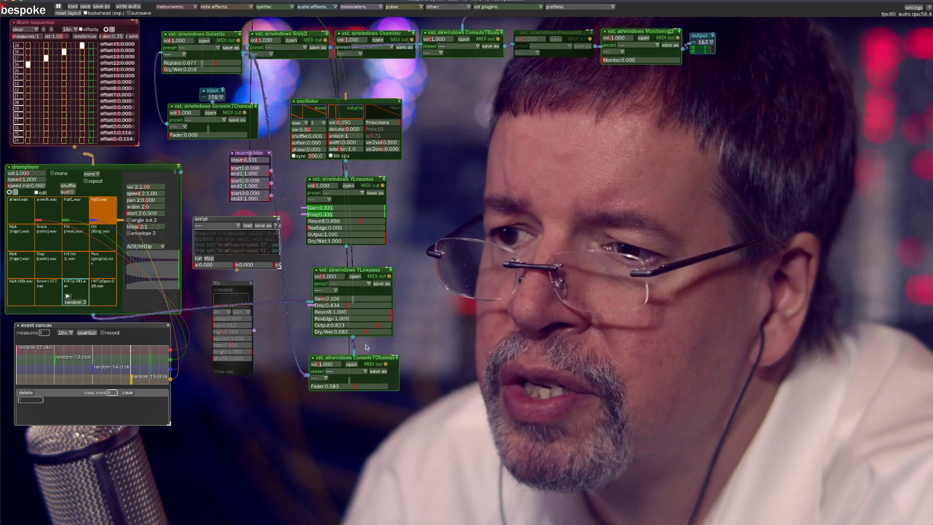
# Set the lower YLowpass's Dry/Wet to 0.328, Gain to 0.187 and Freq to 0.152
pyautogui.moveTo(367, 333); pyautogui.dragTo(339, 334)
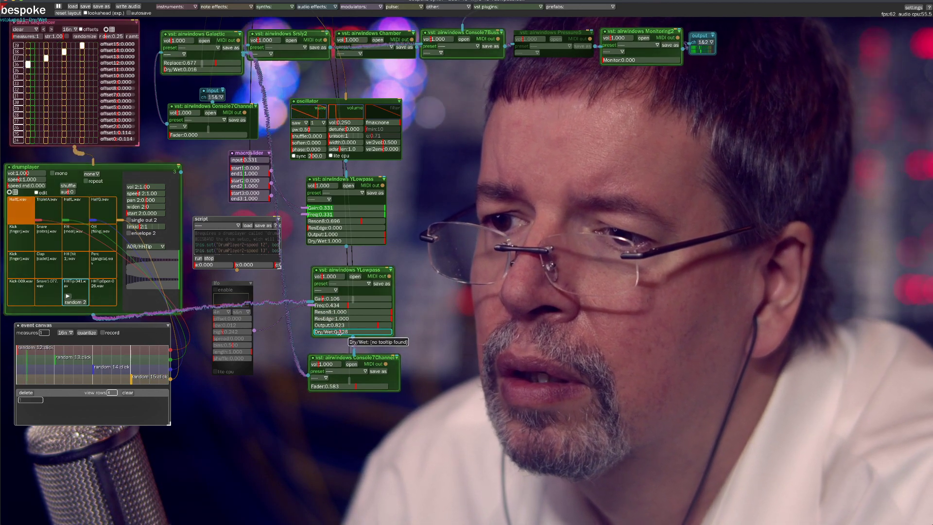
pyautogui.click(329, 299)
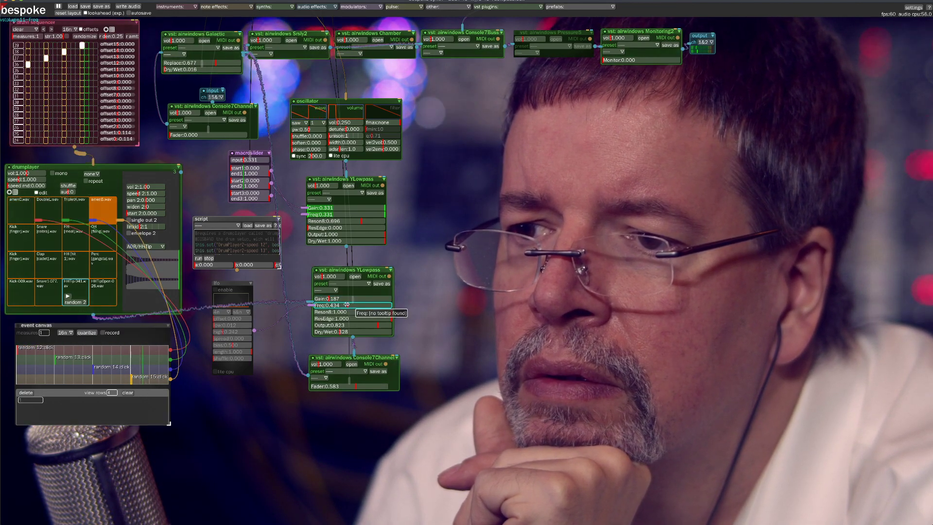
pyautogui.moveTo(339, 306); pyautogui.dragTo(330, 308)
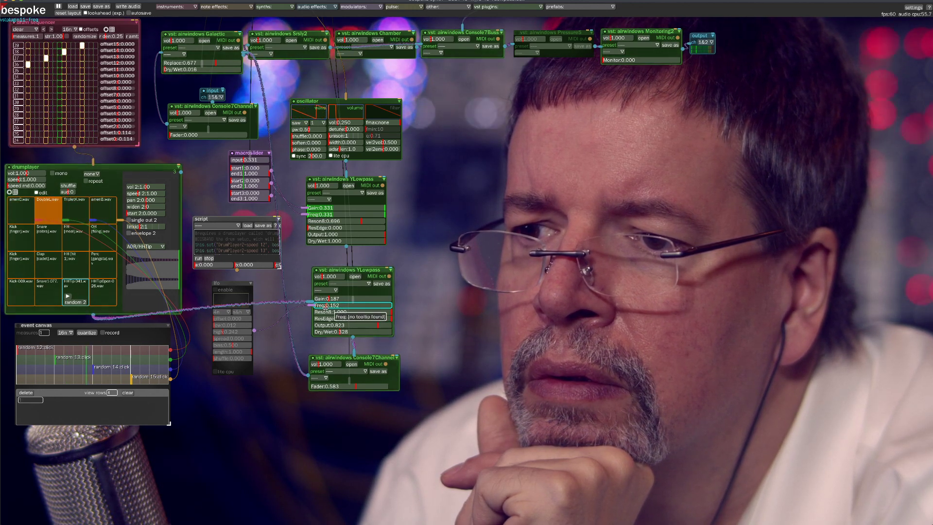
# Raise the lower YLowpass's Gain to 0.646 and Output to 1.000, and set its Dry/Wet to 0.273
pyautogui.click(352, 299)
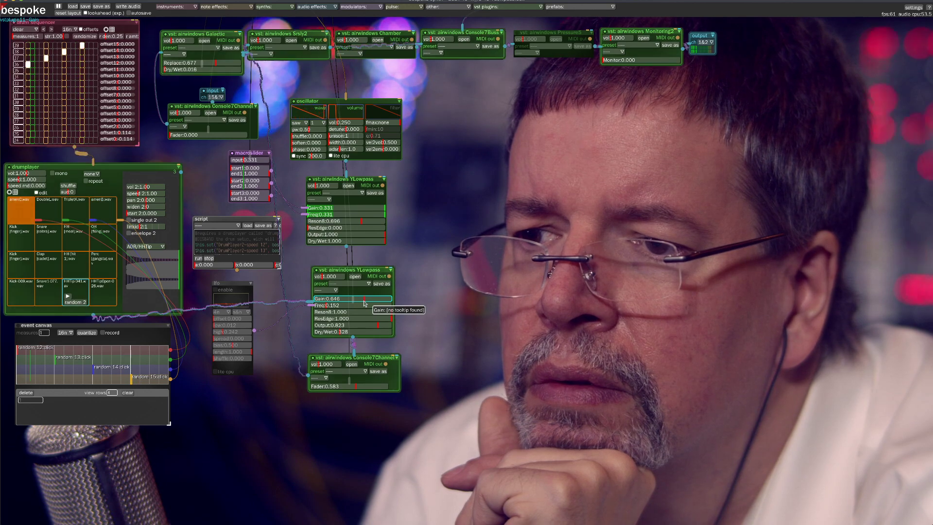
pyautogui.moveTo(383, 326); pyautogui.dragTo(392, 327)
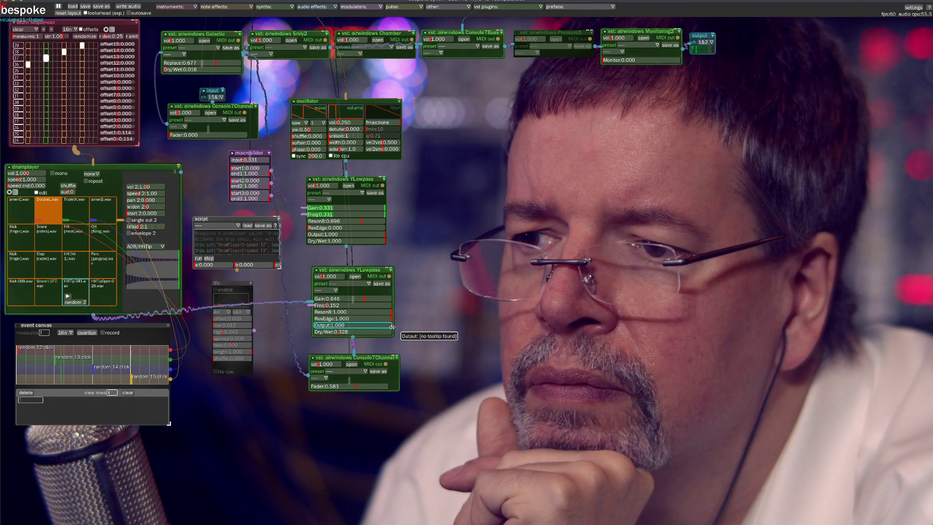
pyautogui.moveTo(336, 332); pyautogui.dragTo(340, 334)
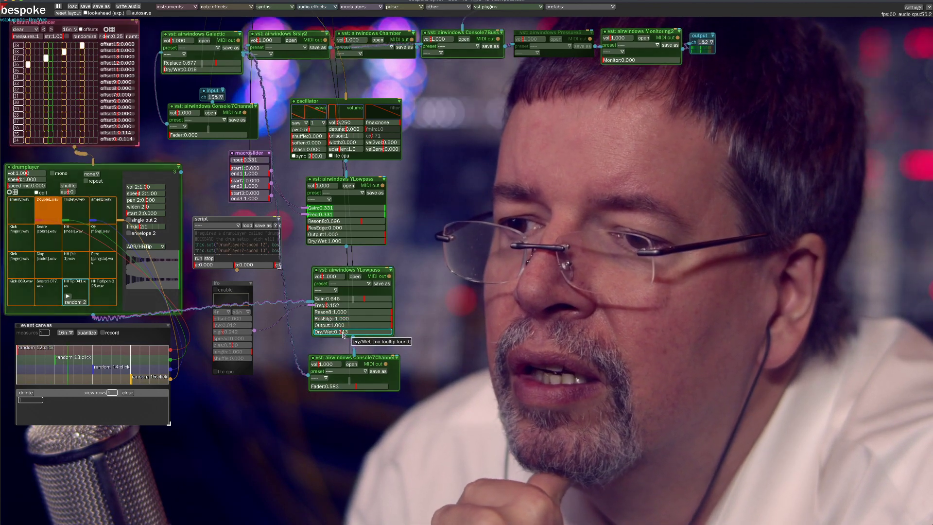
pyautogui.click(335, 332)
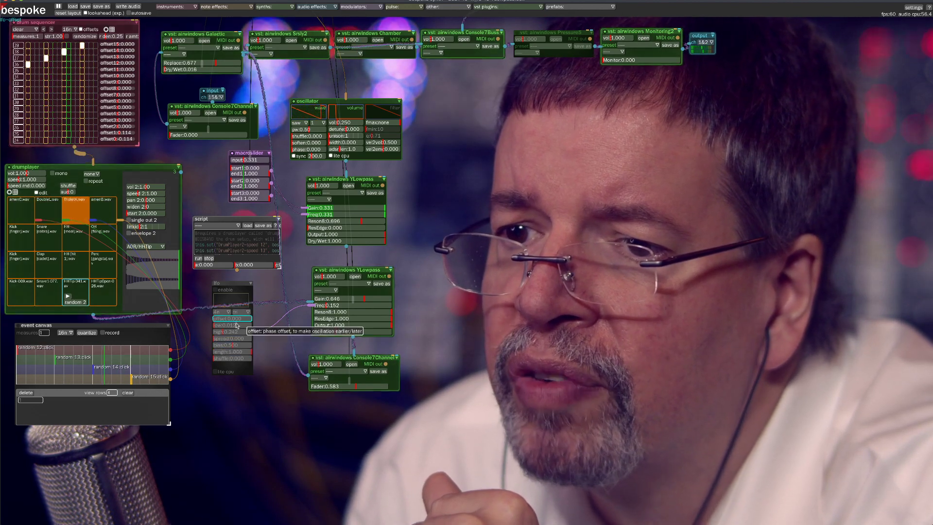
# Set the Freq LFO's range to low 0.143 and high 0.184 with interval 16, and re-enable its modulation
pyautogui.moveTo(219, 327); pyautogui.dragTo(219, 326)
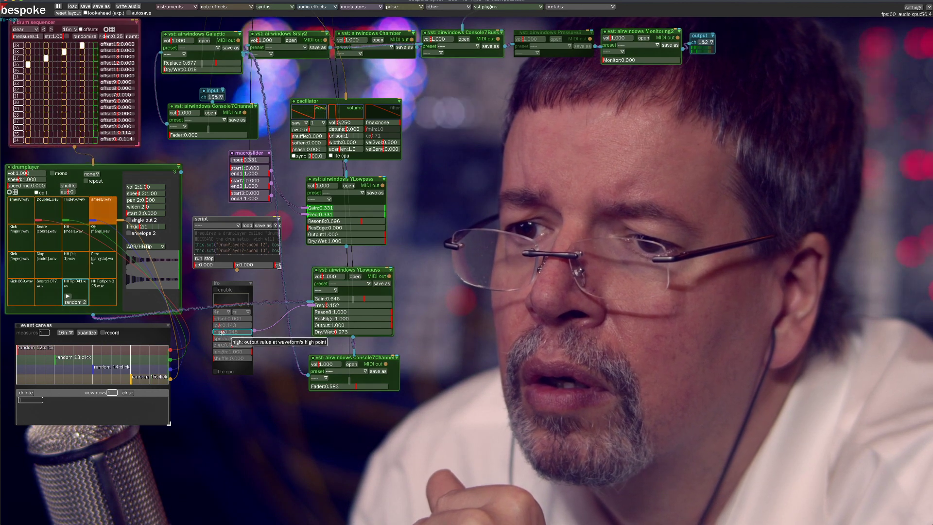
pyautogui.moveTo(221, 332); pyautogui.dragTo(222, 337)
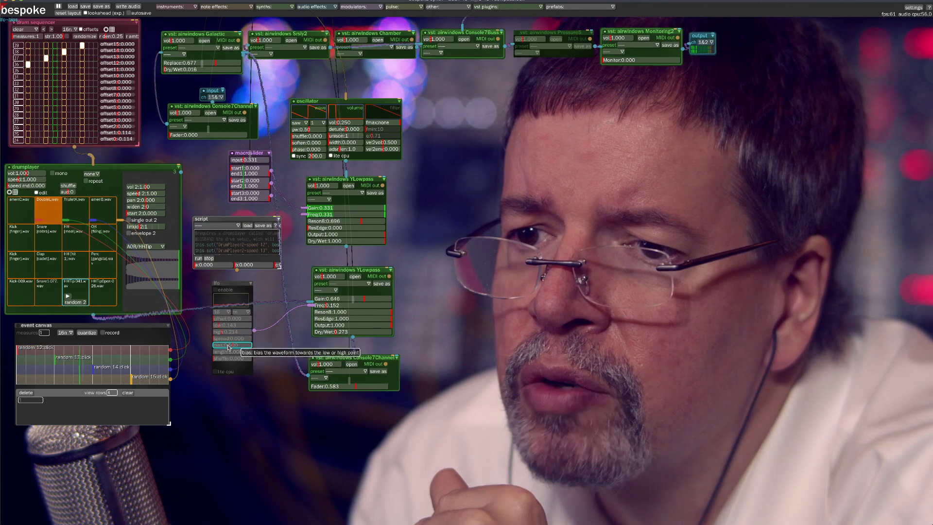
pyautogui.click(224, 331)
pyautogui.moveTo(224, 332); pyautogui.dragTo(220, 334)
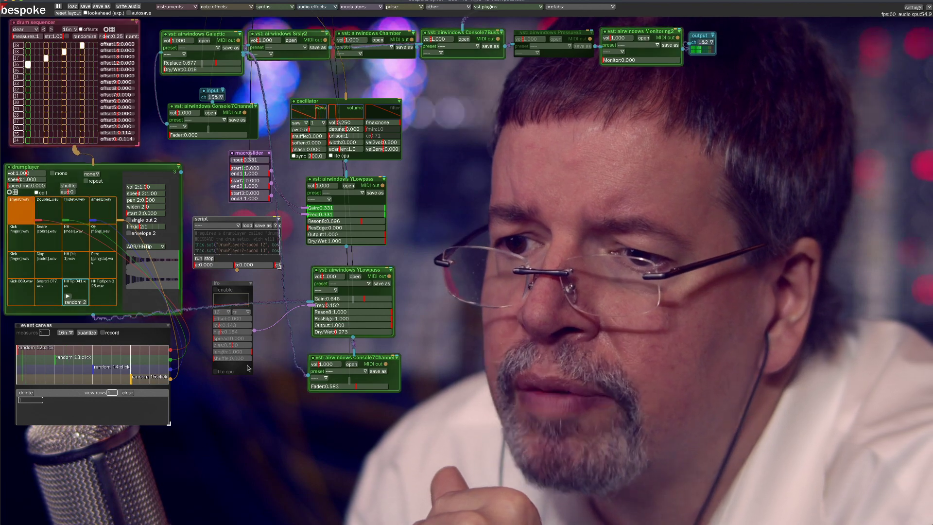
pyautogui.click(215, 290)
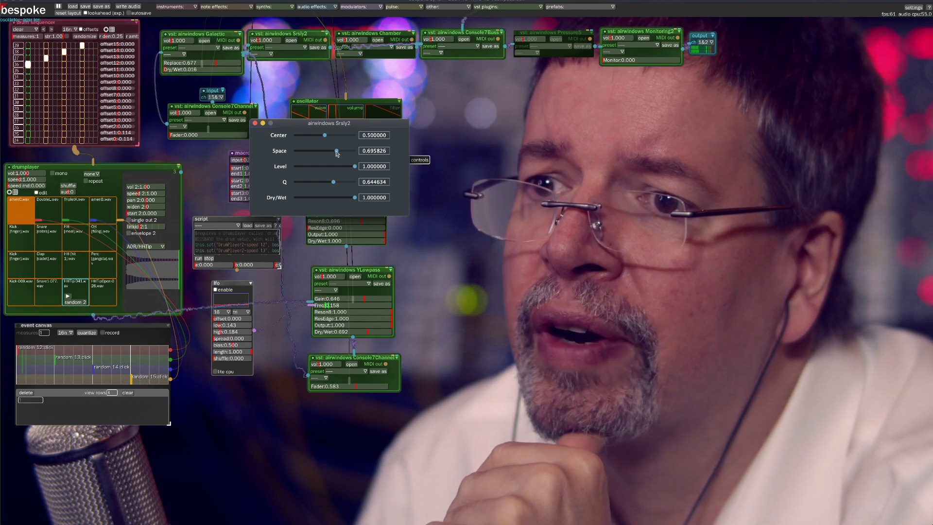
# Set the Srsly2 plugin's Space to 0.879895 and Center to 0.335531, and close its window
pyautogui.moveTo(337, 151); pyautogui.dragTo(315, 138)
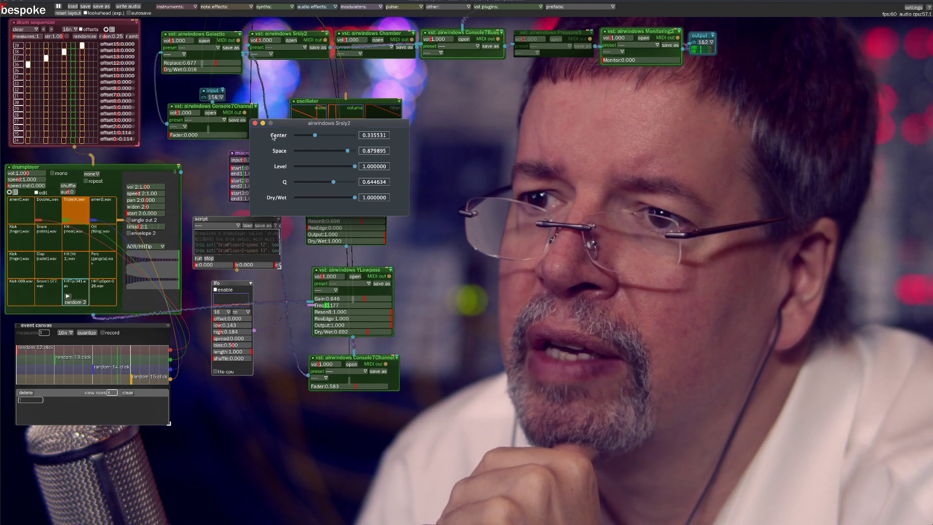
pyautogui.click(255, 123)
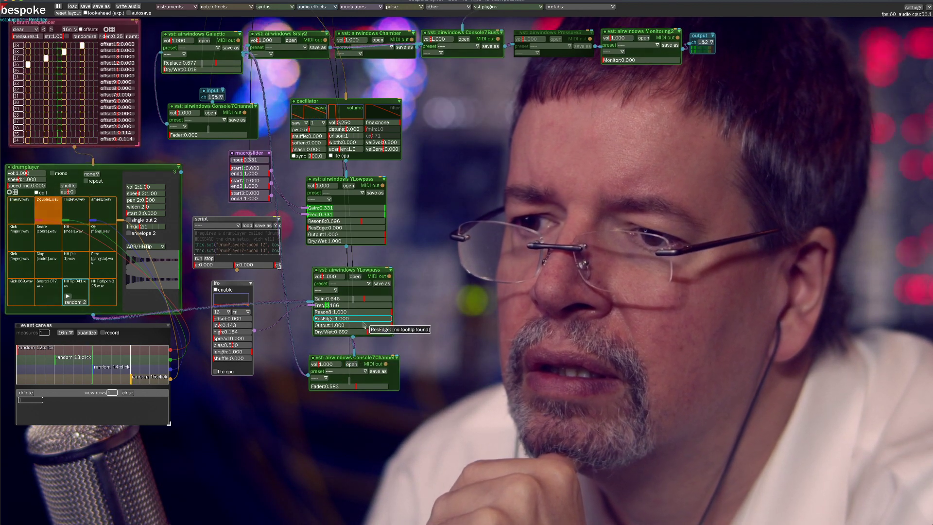
# Set the lower YLowpass's Dry/Wet to 0.263 and Gain to 0.146, and toggle the event canvas to re-randomize the drum samples
pyautogui.moveTo(368, 333); pyautogui.dragTo(350, 331)
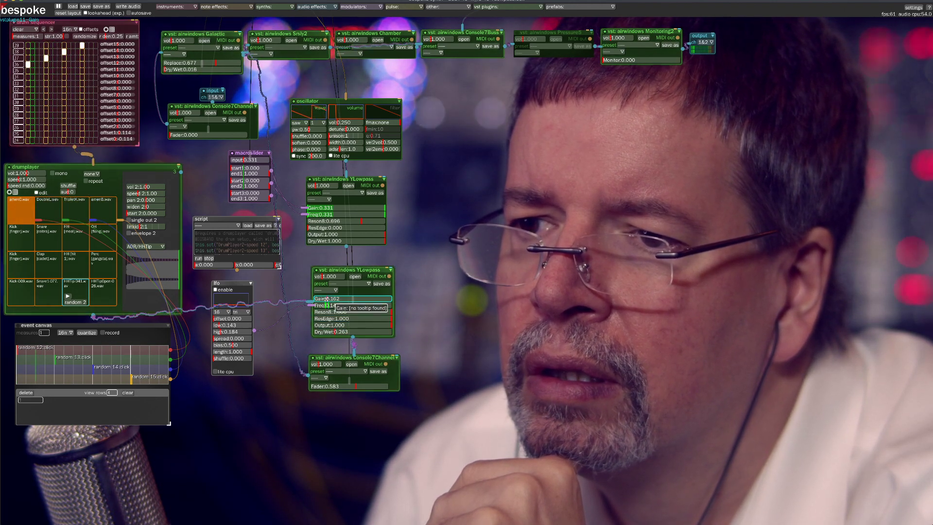
pyautogui.moveTo(326, 298); pyautogui.dragTo(325, 299)
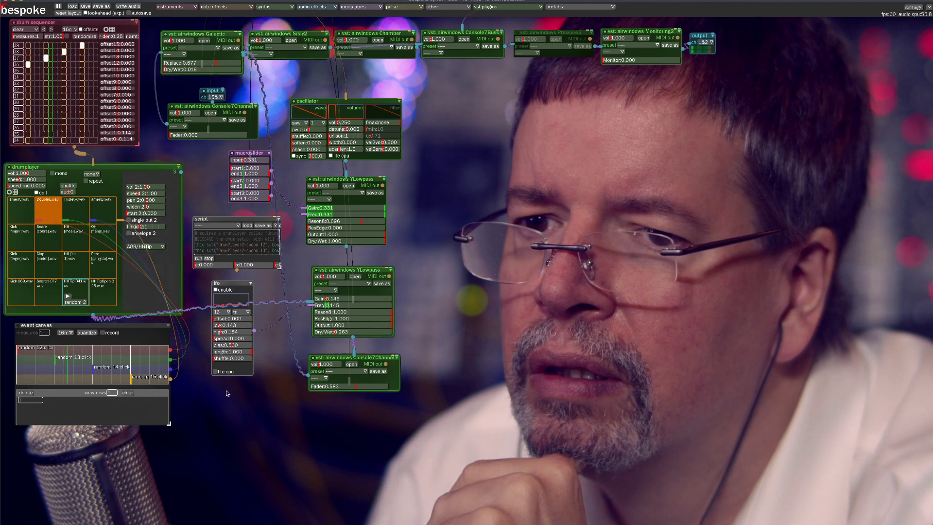
pyautogui.click(18, 325)
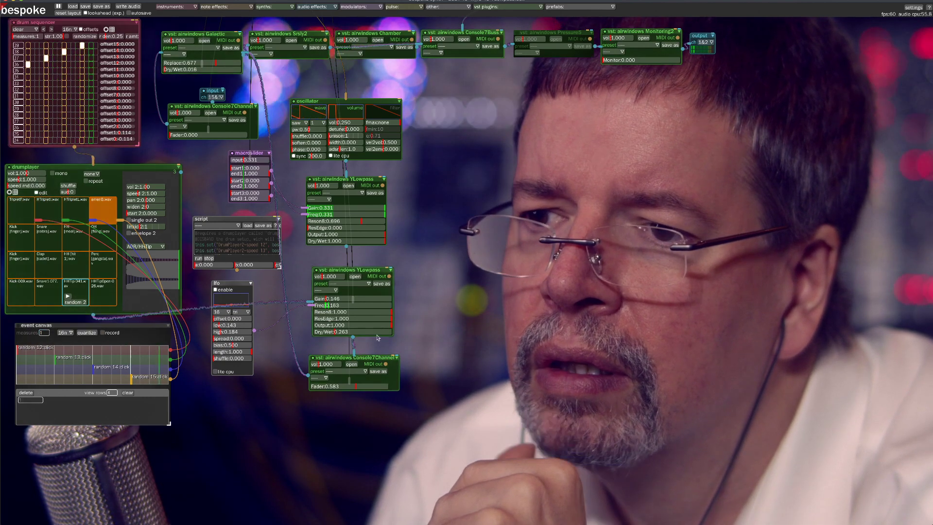
# Raise the lower YLowpass's Gain to 1.000, and with the LFO disabled set its Freq to 0.535
pyautogui.click(377, 299)
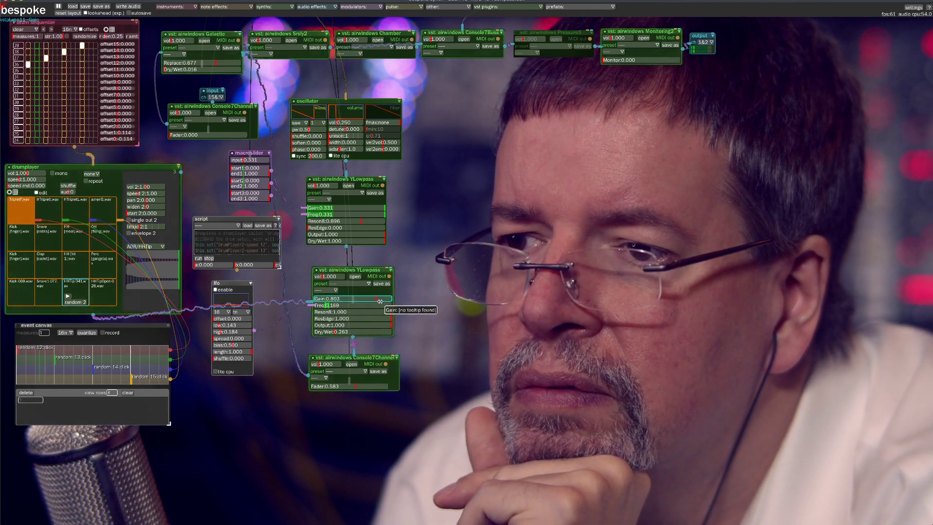
pyautogui.moveTo(380, 301); pyautogui.dragTo(399, 300)
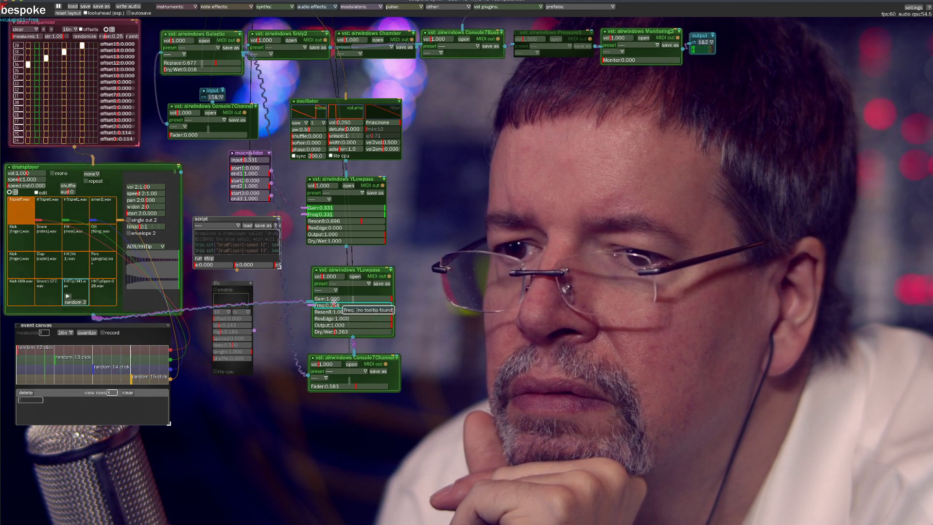
pyautogui.moveTo(335, 302); pyautogui.dragTo(356, 297)
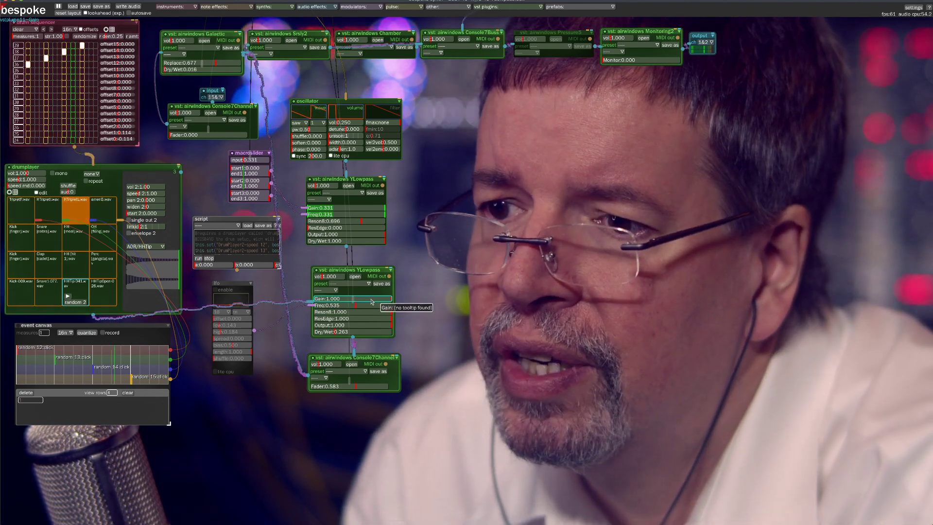
# Set the lower YLowpass's ResEdge to 0.010, resonance to 0.439, Freq to 0.338, Gain to 0.096 and Dry/Wet to 1.000
pyautogui.moveTo(390, 318); pyautogui.dragTo(314, 322)
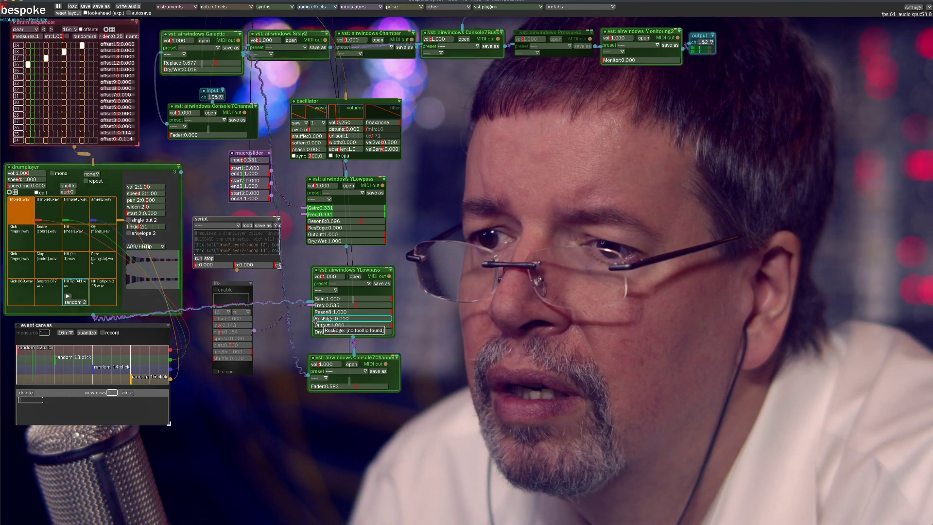
pyautogui.moveTo(389, 317); pyautogui.dragTo(328, 305)
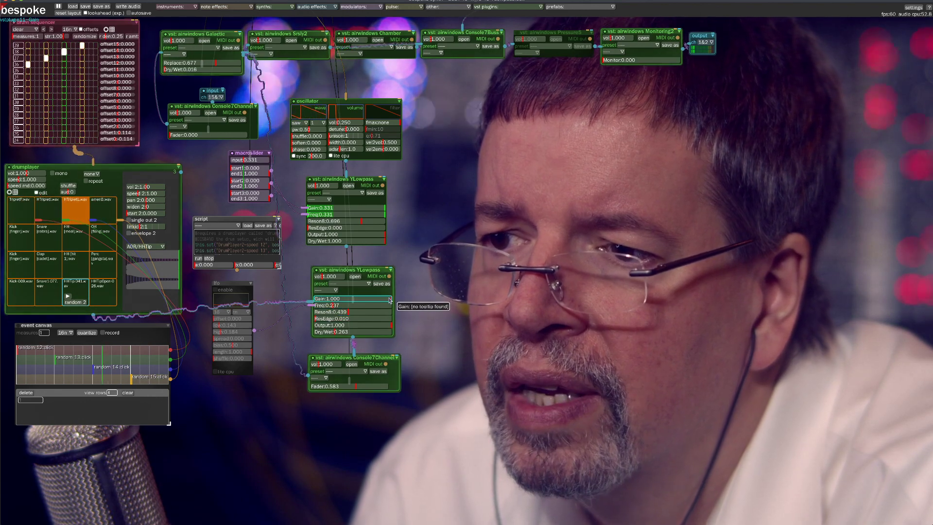
pyautogui.moveTo(389, 300); pyautogui.dragTo(323, 299)
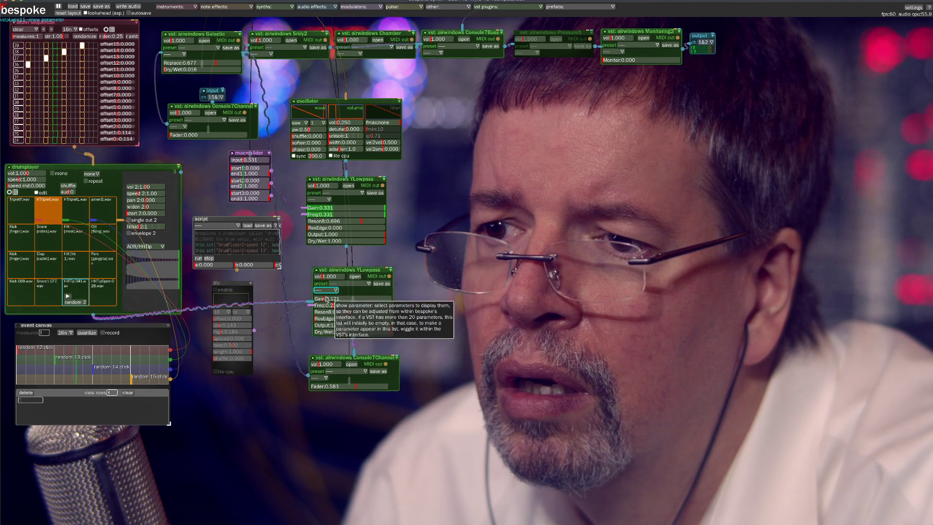
pyautogui.moveTo(324, 298); pyautogui.dragTo(322, 299)
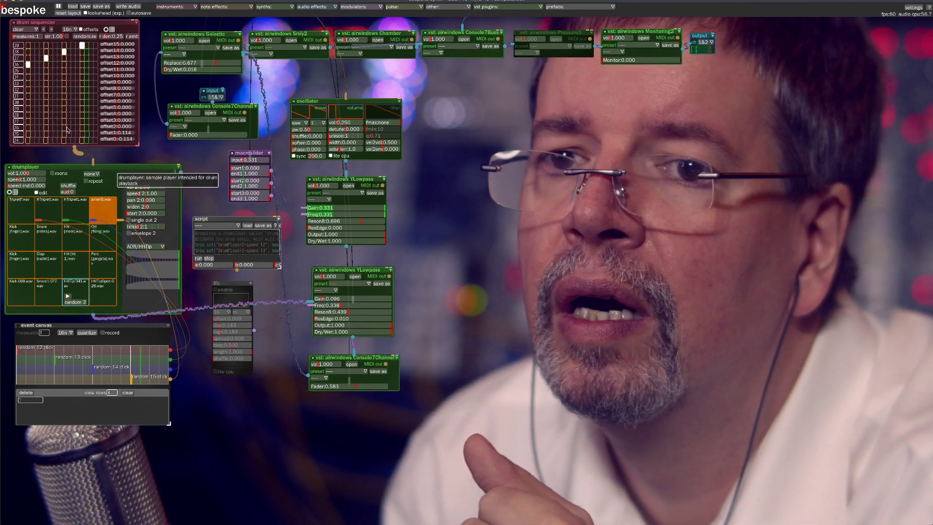
# Disable the drumplayer module and move the patch's modules out of view
pyautogui.click(9, 167)
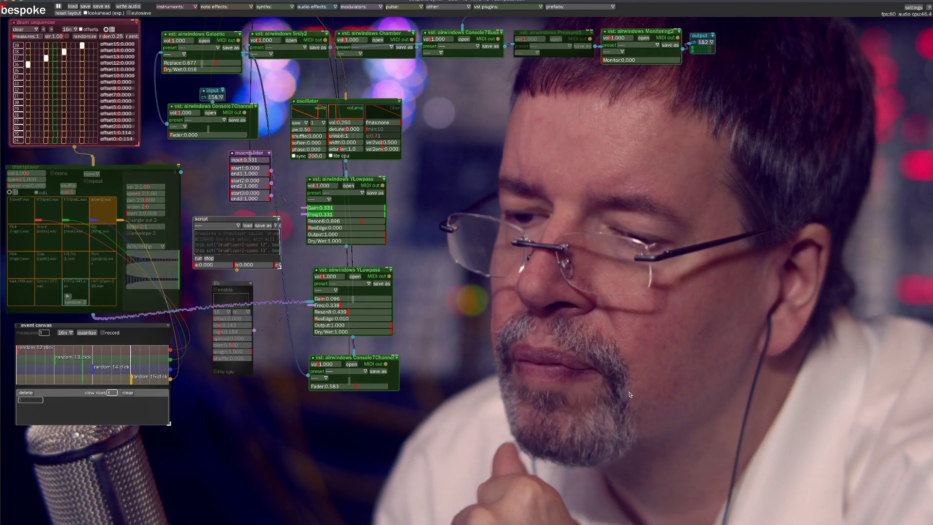
pyautogui.moveTo(616, 389); pyautogui.dragTo(191, 245)
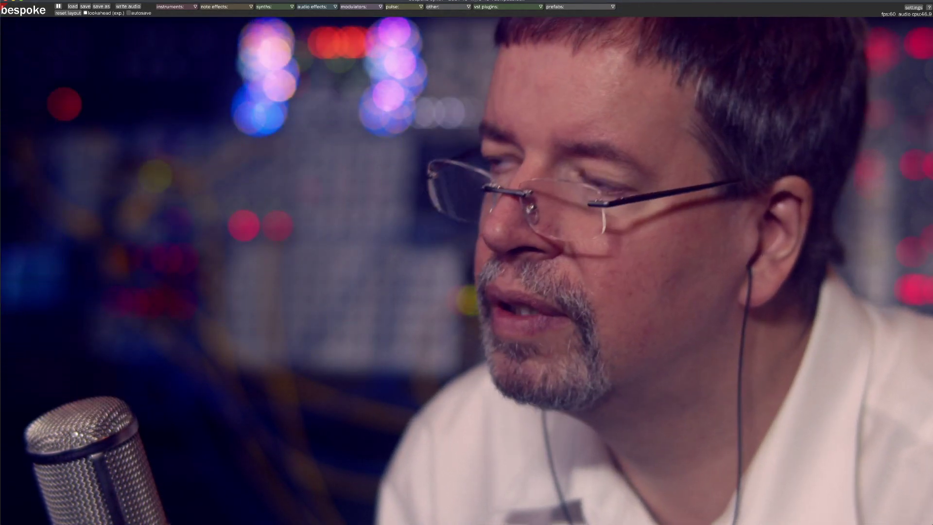